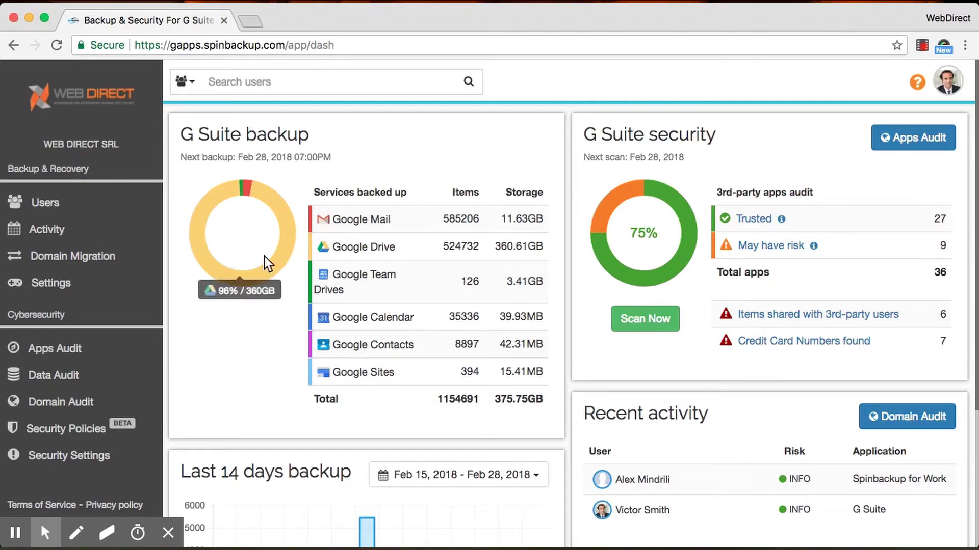
In the Users list, expand the last admin user and browse his backed-up Google Mail messages
{"action": "left_click", "coordinate": [83, 208]}
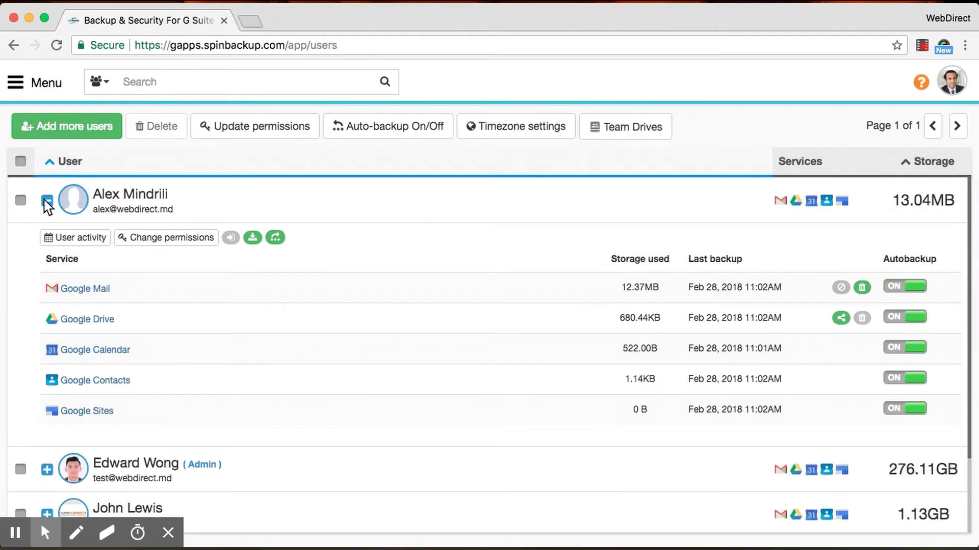
{"action": "left_click", "coordinate": [47, 200]}
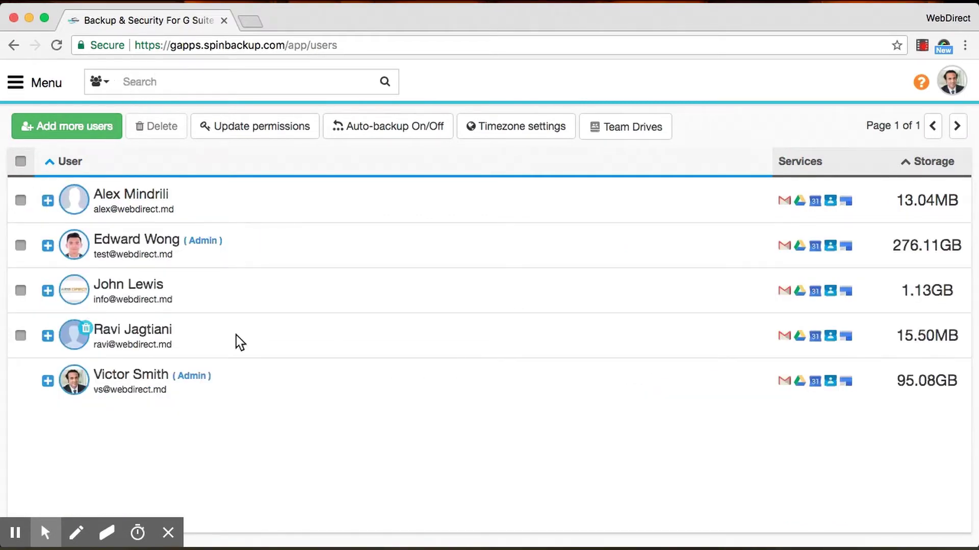
{"action": "left_click", "coordinate": [47, 381]}
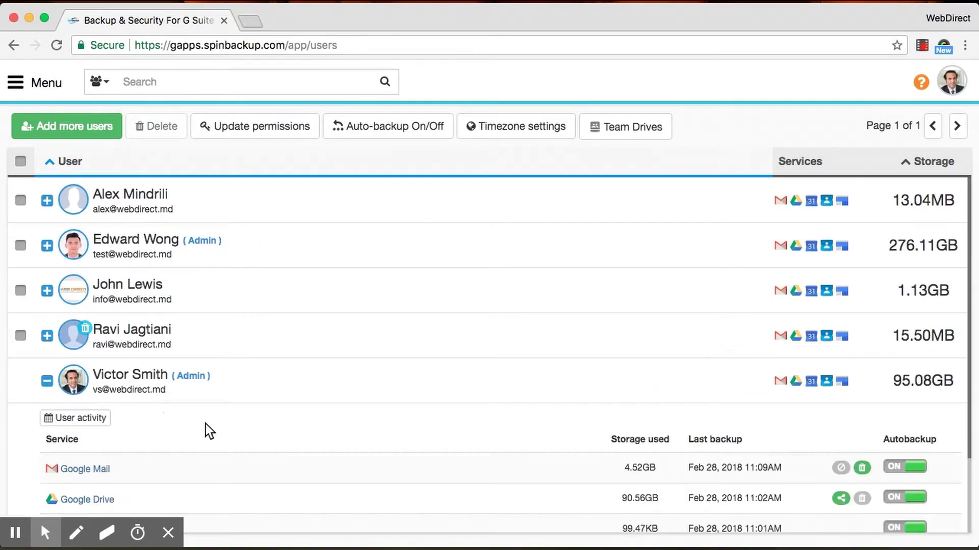
{"action": "scroll", "coordinate": [206, 424], "scroll_direction": "down", "scroll_amount": 2}
{"action": "left_click", "coordinate": [74, 389]}
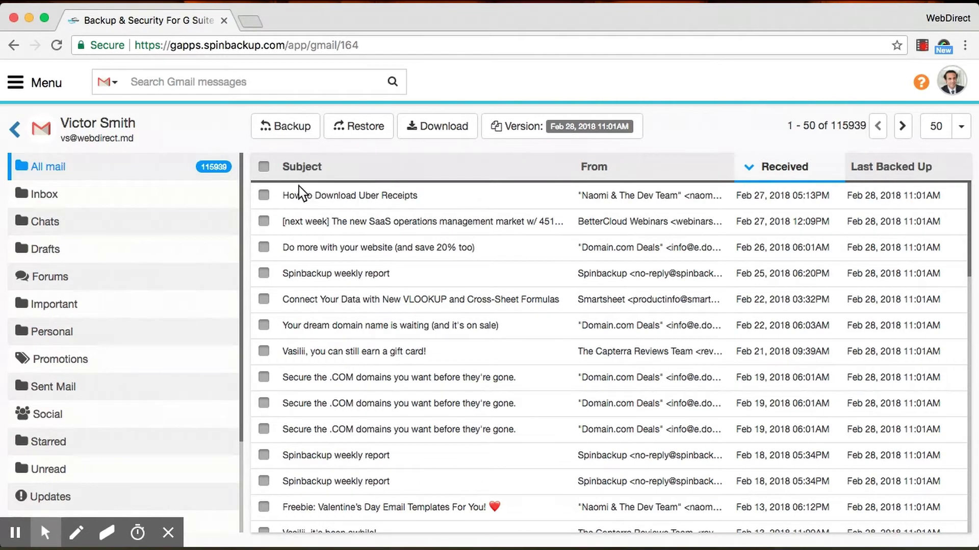
Select the two newest emails and pick another user's mailbox as the restore destination, then close the dialog
{"action": "left_click", "coordinate": [264, 195]}
{"action": "left_click", "coordinate": [263, 221]}
{"action": "left_click", "coordinate": [373, 127]}
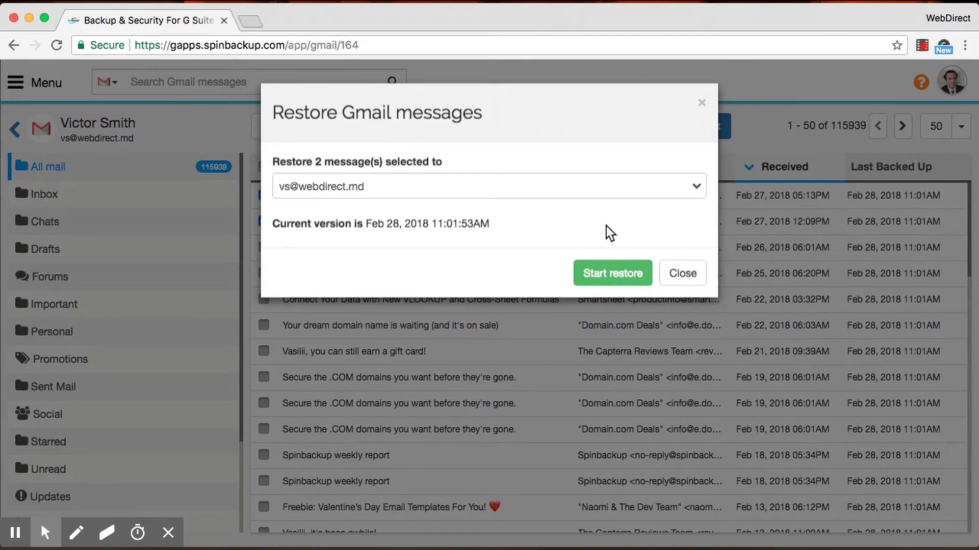
{"action": "left_click", "coordinate": [493, 184]}
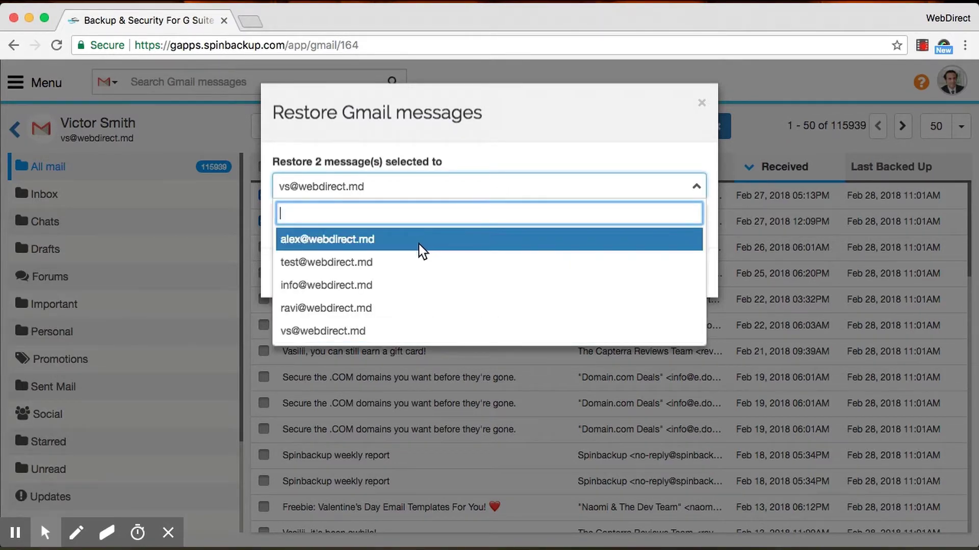
{"action": "left_click", "coordinate": [394, 241]}
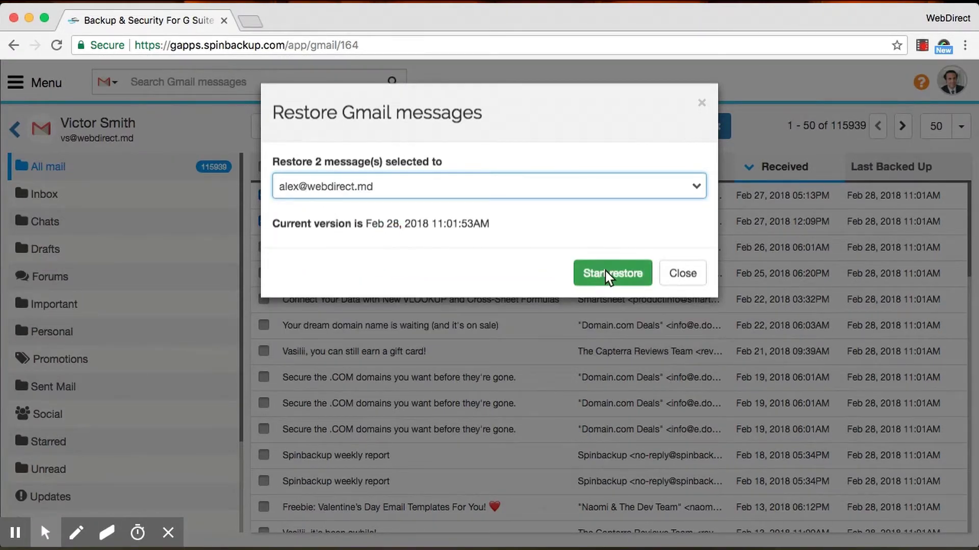
{"action": "left_click", "coordinate": [682, 274]}
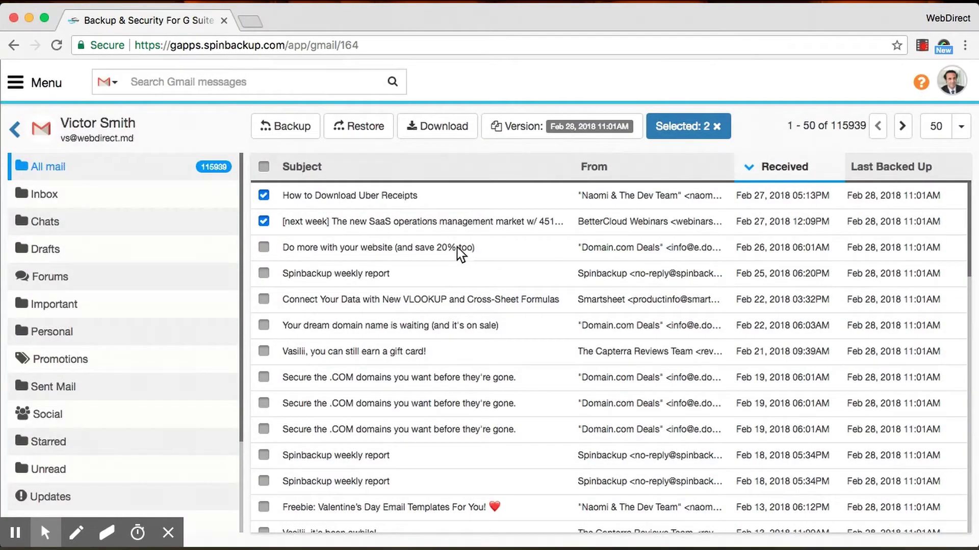
{"action": "left_click", "coordinate": [356, 274]}
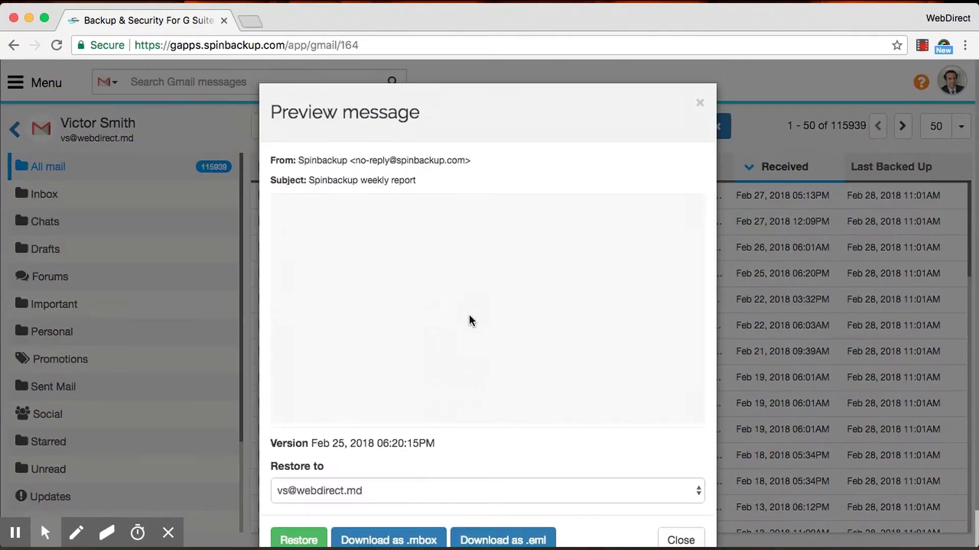
{"action": "scroll", "coordinate": [469, 314], "scroll_direction": "down", "scroll_amount": 3}
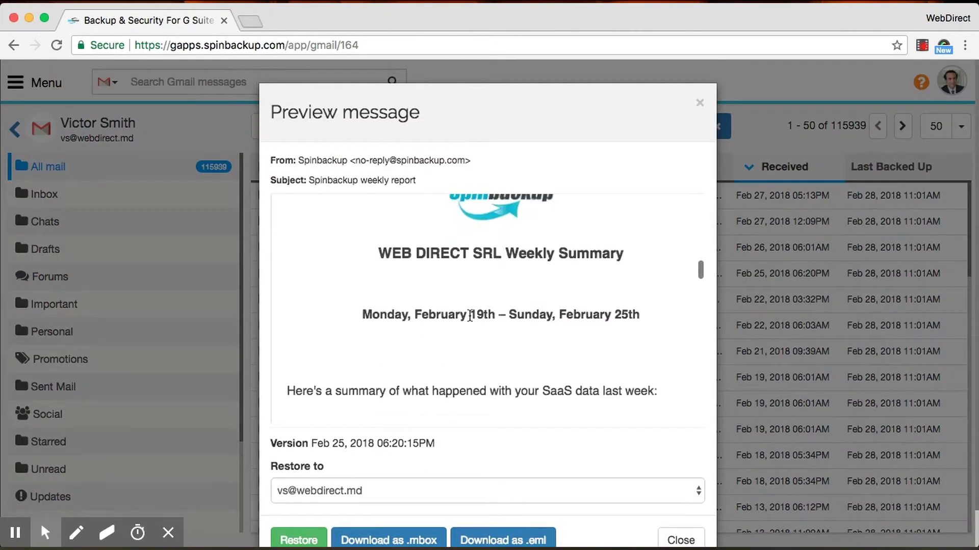
{"action": "scroll", "coordinate": [469, 314], "scroll_direction": "up", "scroll_amount": 2}
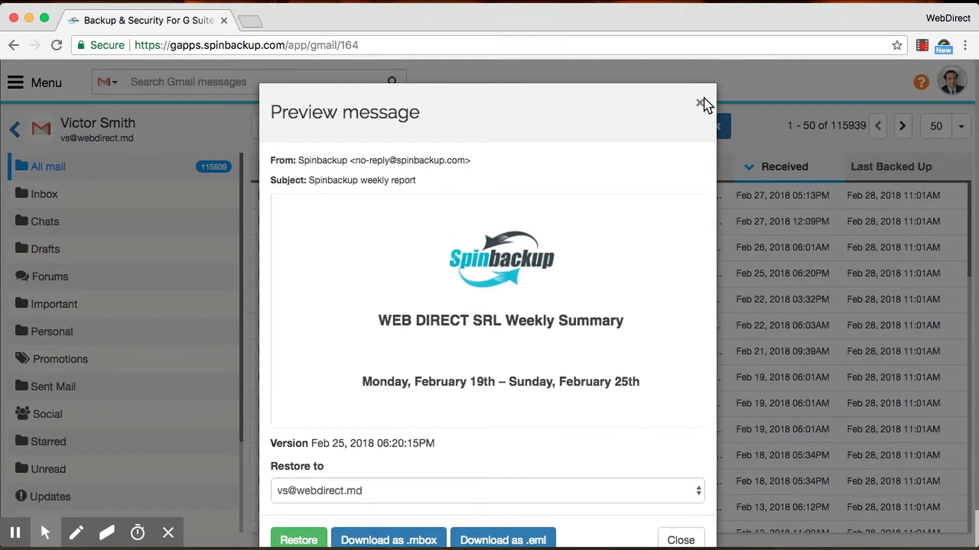
{"action": "left_click", "coordinate": [703, 101]}
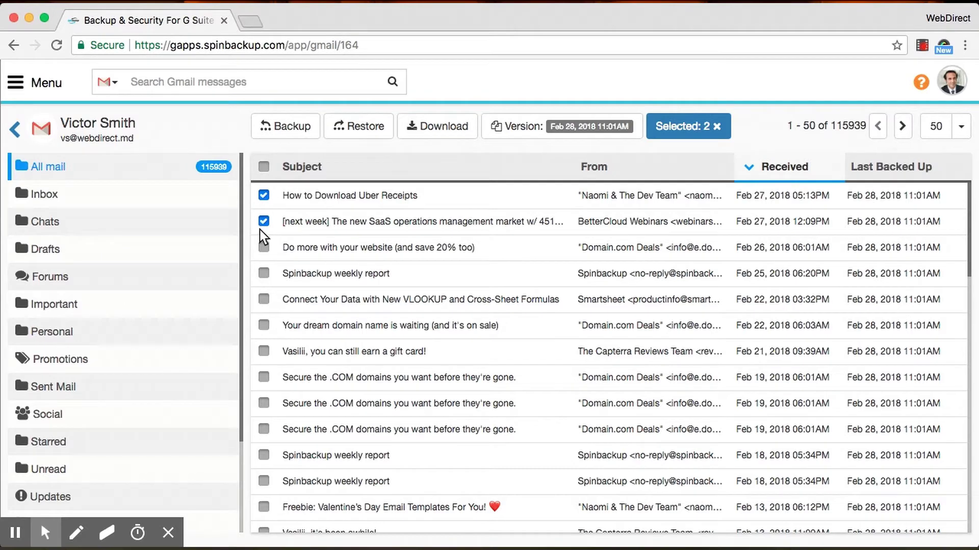
Load the Feb 7, 2018 07:07PM backup version of the All mail list
{"action": "left_click", "coordinate": [556, 130]}
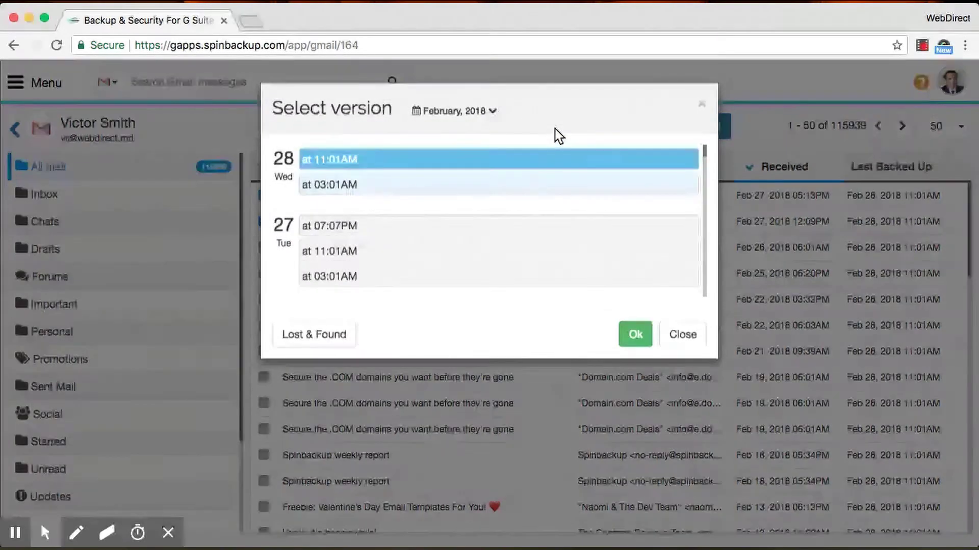
{"action": "left_click", "coordinate": [473, 110]}
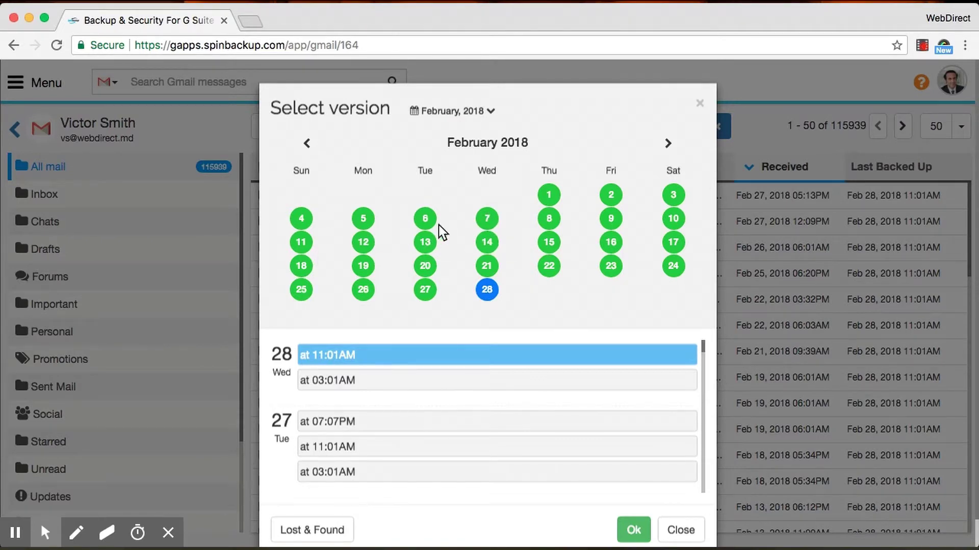
{"action": "left_click", "coordinate": [486, 214]}
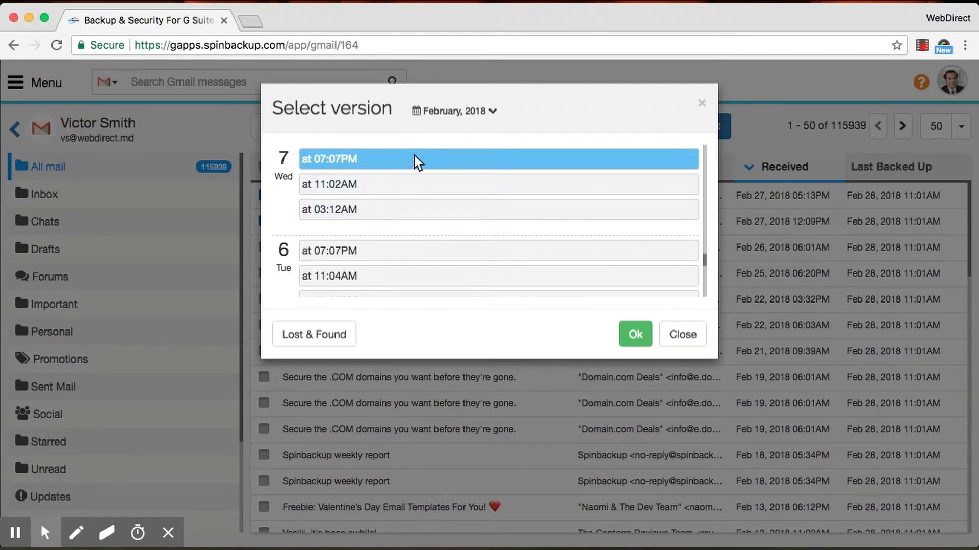
{"action": "left_click", "coordinate": [643, 338]}
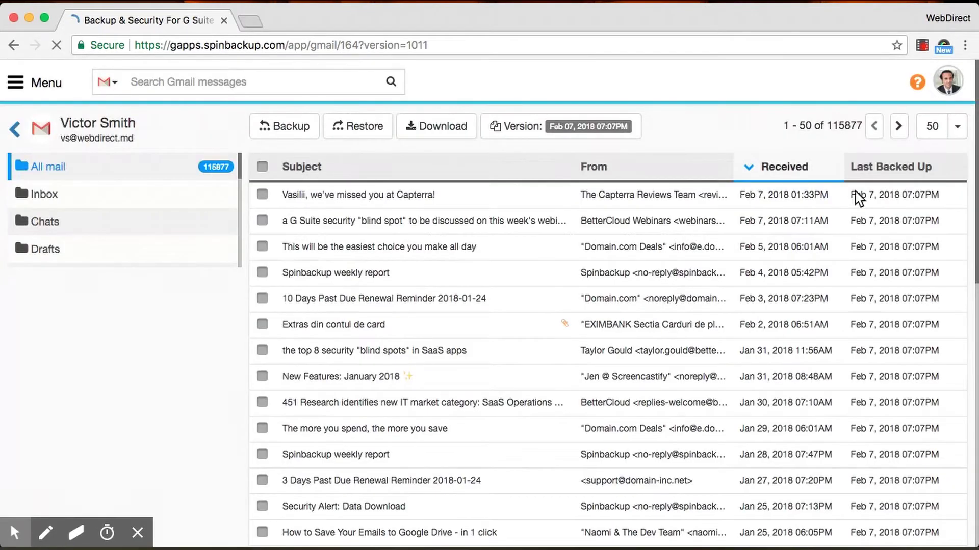
{"action": "left_click_drag", "start_coordinate": [849, 200], "coordinate": [951, 202]}
{"action": "left_click", "coordinate": [688, 136]}
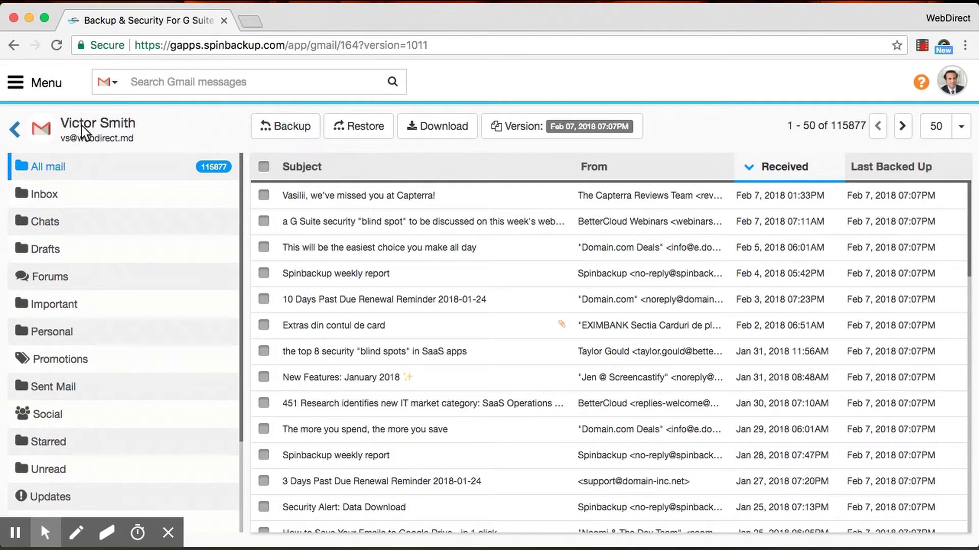
Switch from the user's Gmail backup to his backed-up Google Drive files
{"action": "left_click", "coordinate": [39, 129]}
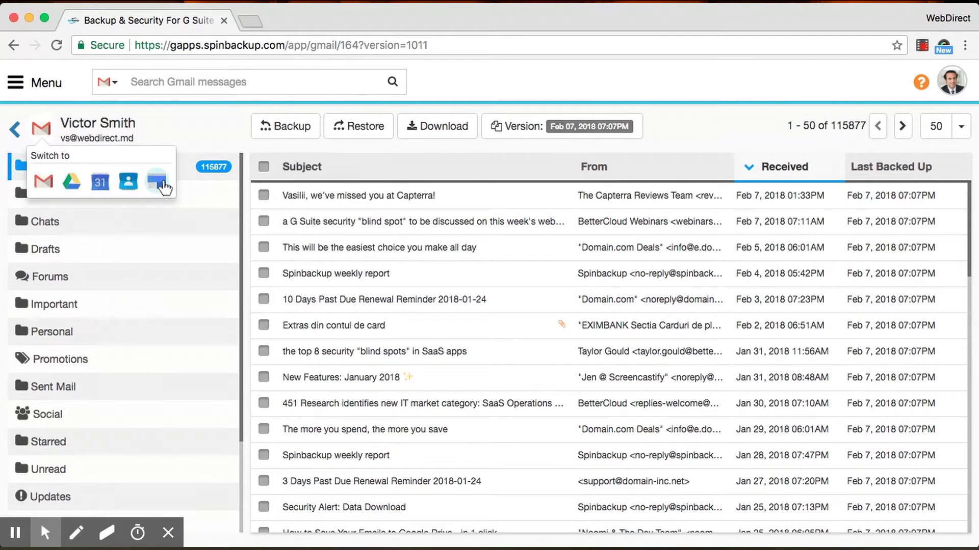
{"action": "left_click", "coordinate": [45, 181]}
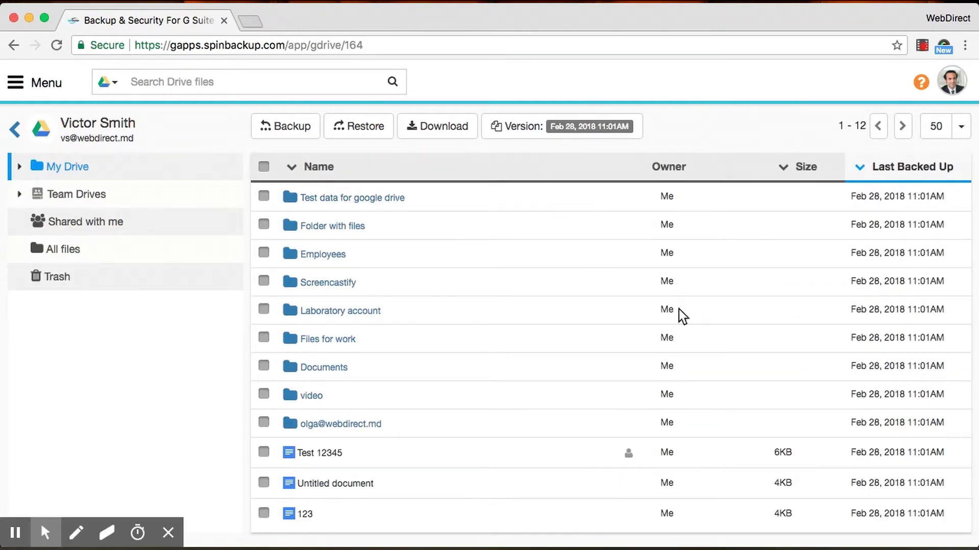
{"action": "left_click", "coordinate": [16, 77]}
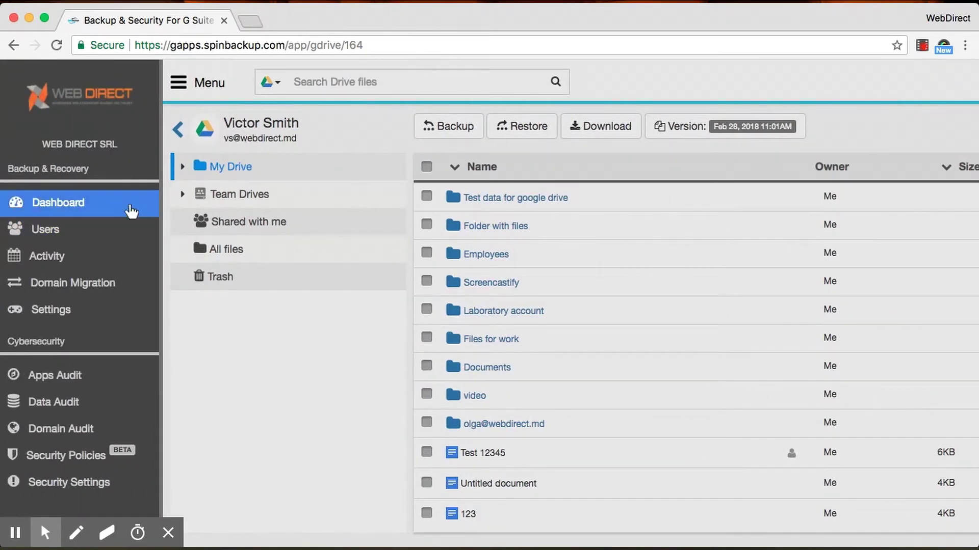
Open account Settings and scroll through the services, permissions, reports, licenses and retention panels
{"action": "left_click", "coordinate": [95, 310]}
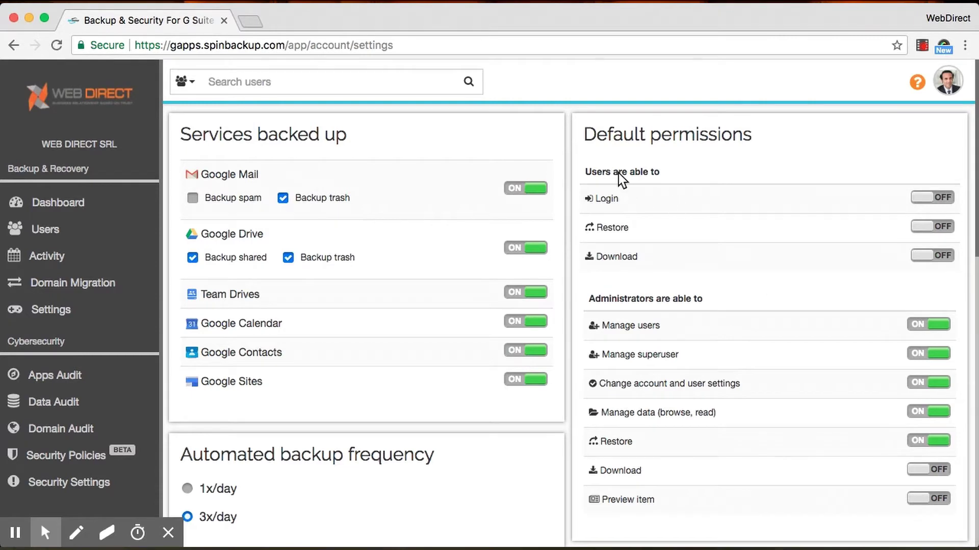
{"action": "scroll", "coordinate": [683, 375], "scroll_direction": "down", "scroll_amount": 2}
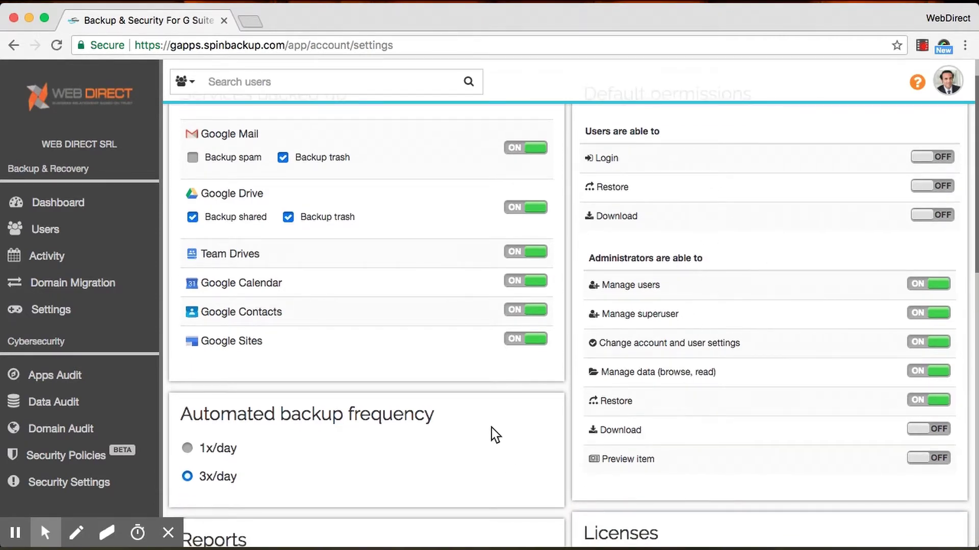
{"action": "scroll", "coordinate": [491, 428], "scroll_direction": "down", "scroll_amount": 5}
{"action": "scroll", "coordinate": [398, 350], "scroll_direction": "down", "scroll_amount": 8}
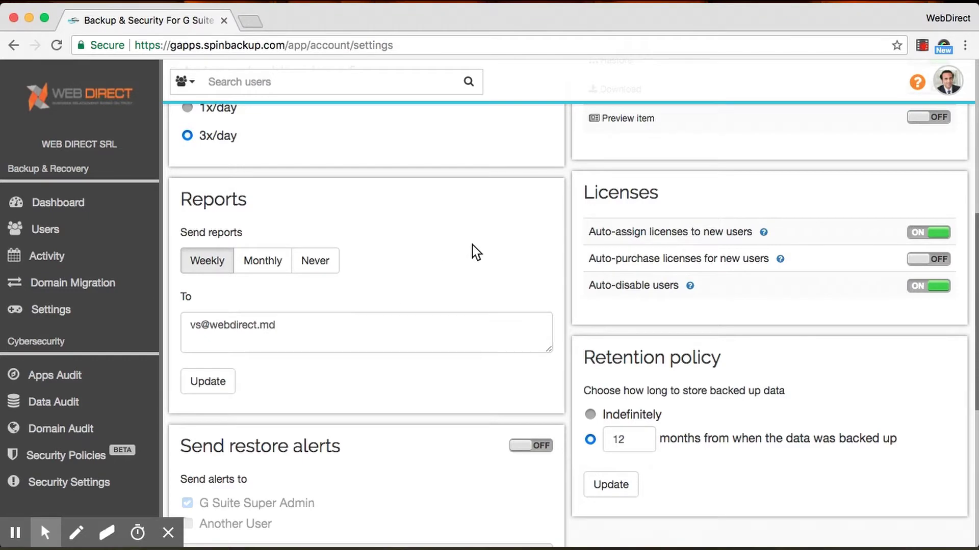
{"action": "scroll", "coordinate": [474, 251], "scroll_direction": "down", "scroll_amount": 1}
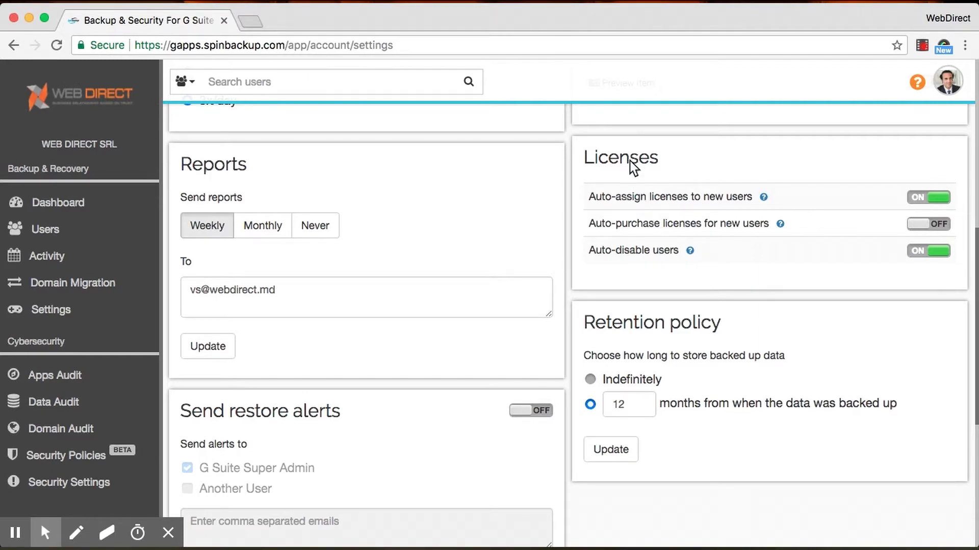
{"action": "scroll", "coordinate": [758, 280], "scroll_direction": "down", "scroll_amount": 2}
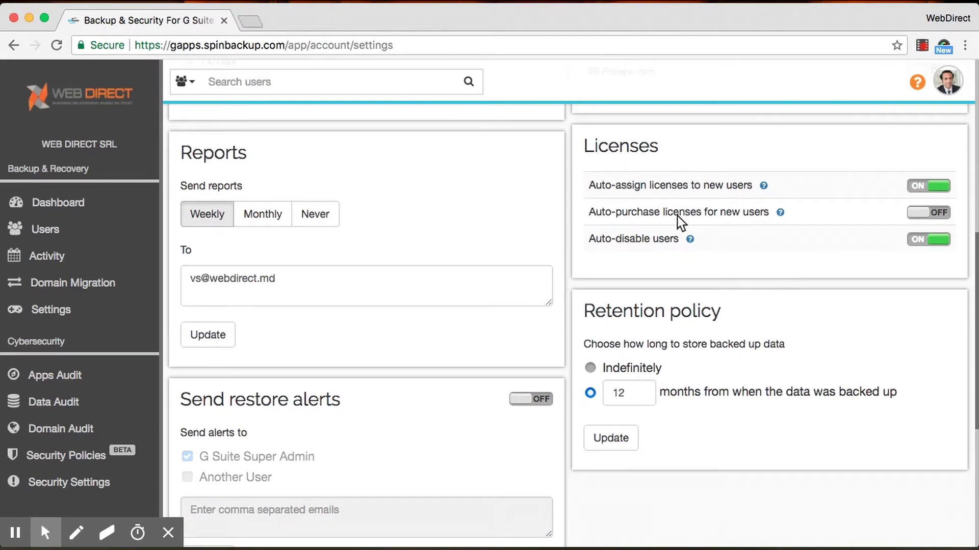
Set retention to keep backed-up data indefinitely, review the Account summary, and return to the Dashboard
{"action": "scroll", "coordinate": [717, 320], "scroll_direction": "down", "scroll_amount": 3}
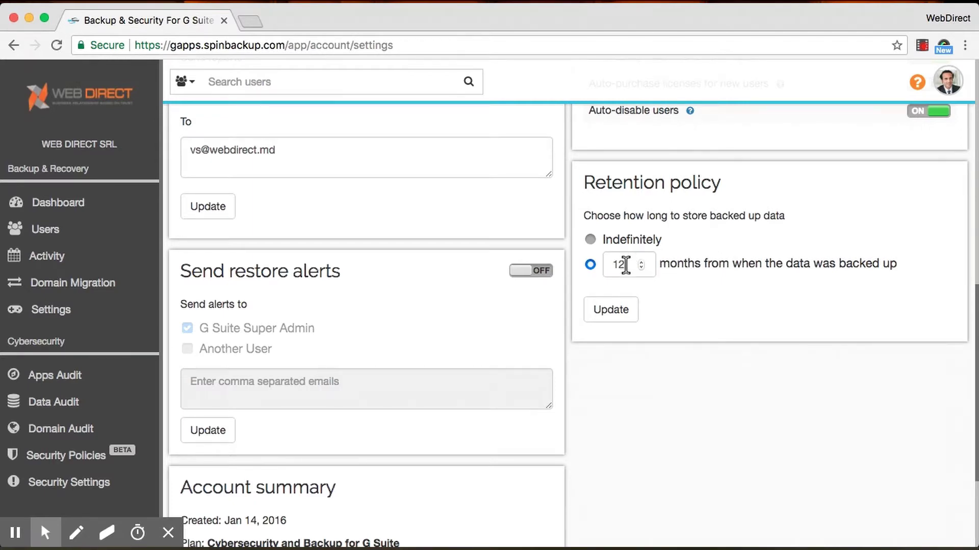
{"action": "left_click", "coordinate": [590, 240]}
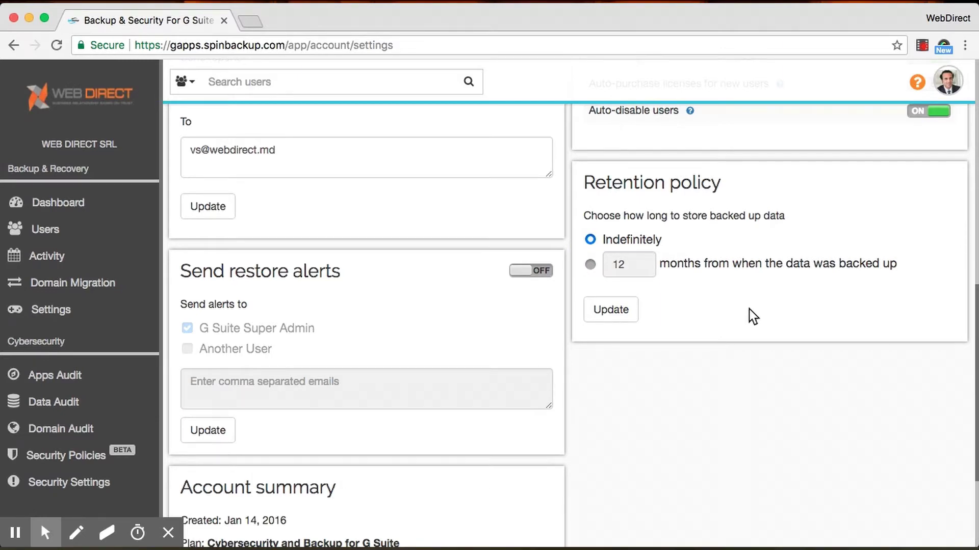
{"action": "scroll", "coordinate": [433, 331], "scroll_direction": "down", "scroll_amount": 2}
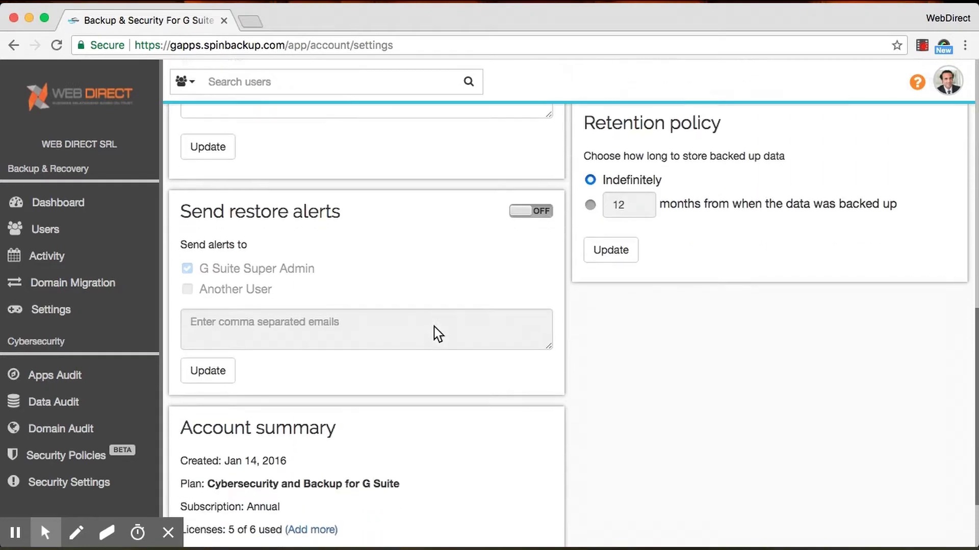
{"action": "scroll", "coordinate": [342, 267], "scroll_direction": "down", "scroll_amount": 2}
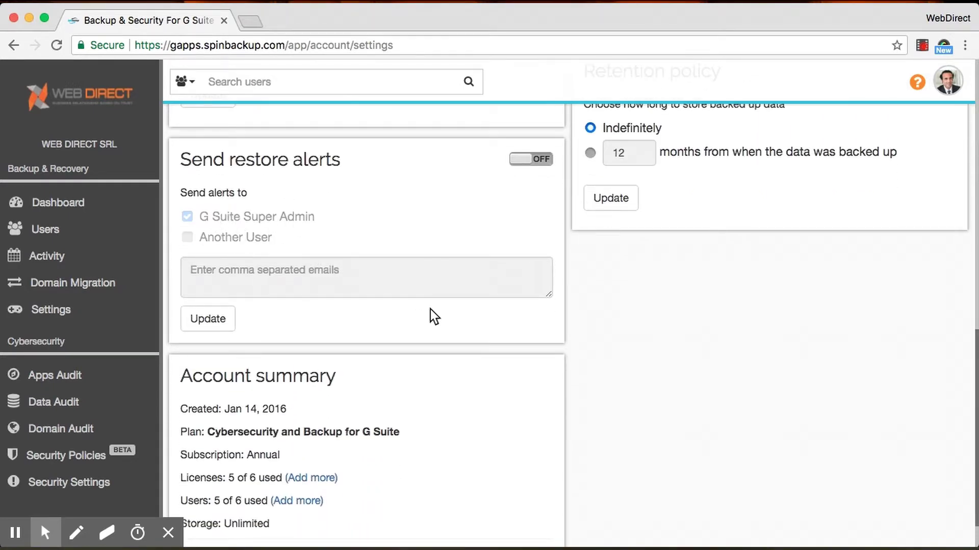
{"action": "scroll", "coordinate": [430, 312], "scroll_direction": "down", "scroll_amount": 2}
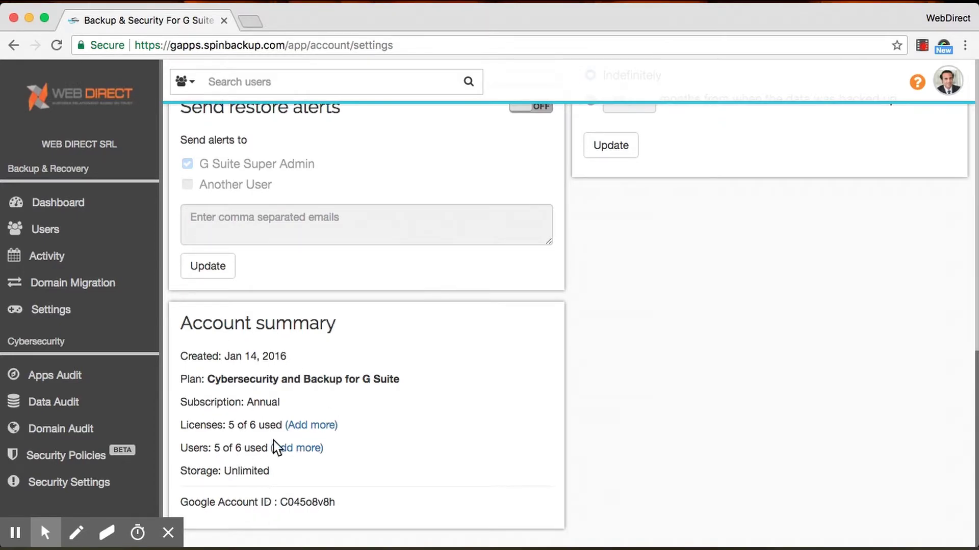
{"action": "left_click", "coordinate": [86, 208]}
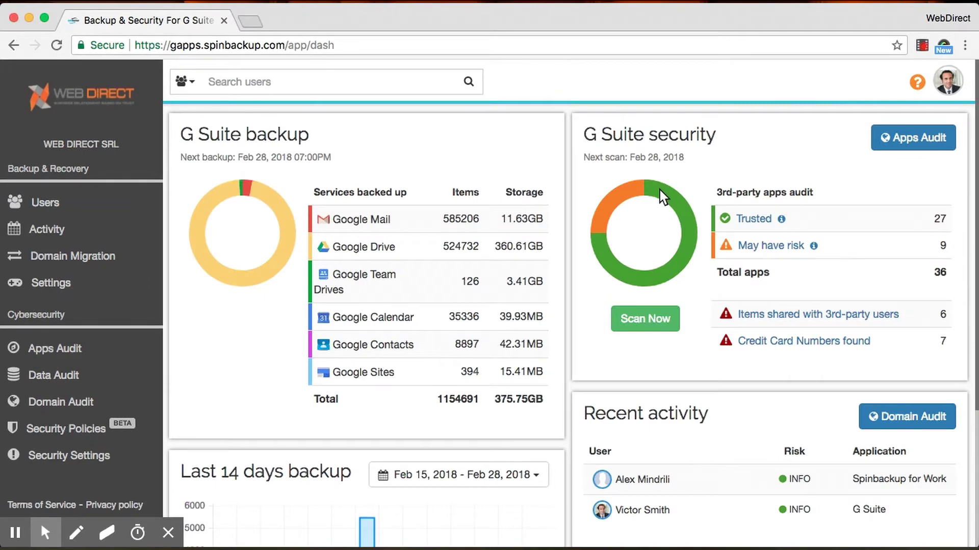
Check the dashboard's 75% trusted-apps security score, then open the Domain Audit event log
{"action": "mouse_move", "coordinate": [657, 192]}
{"action": "left_click", "coordinate": [96, 404]}
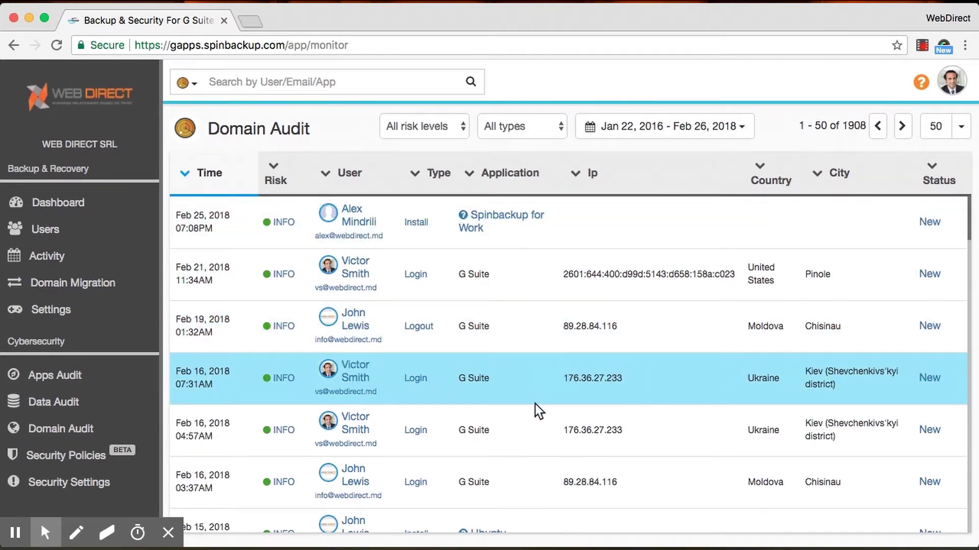
Filter the Domain Audit log to Download / Transfer events and view the medium-risk Google Drive download details
{"action": "left_click", "coordinate": [547, 126]}
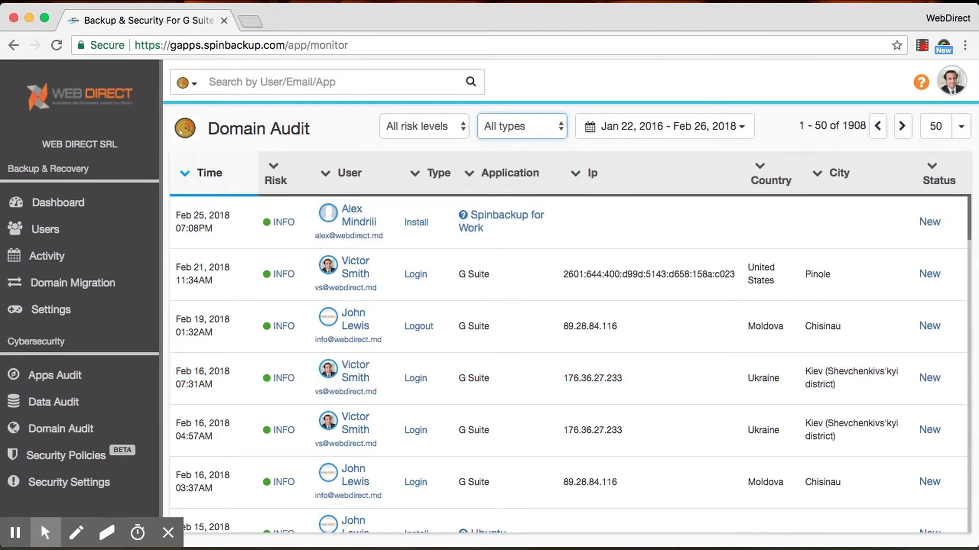
{"action": "left_click", "coordinate": [551, 148]}
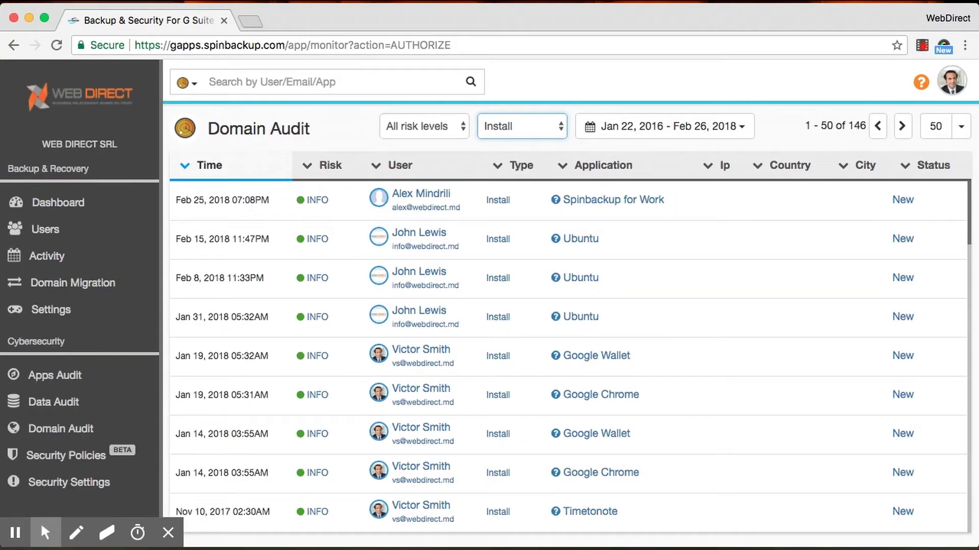
{"action": "left_click", "coordinate": [530, 158]}
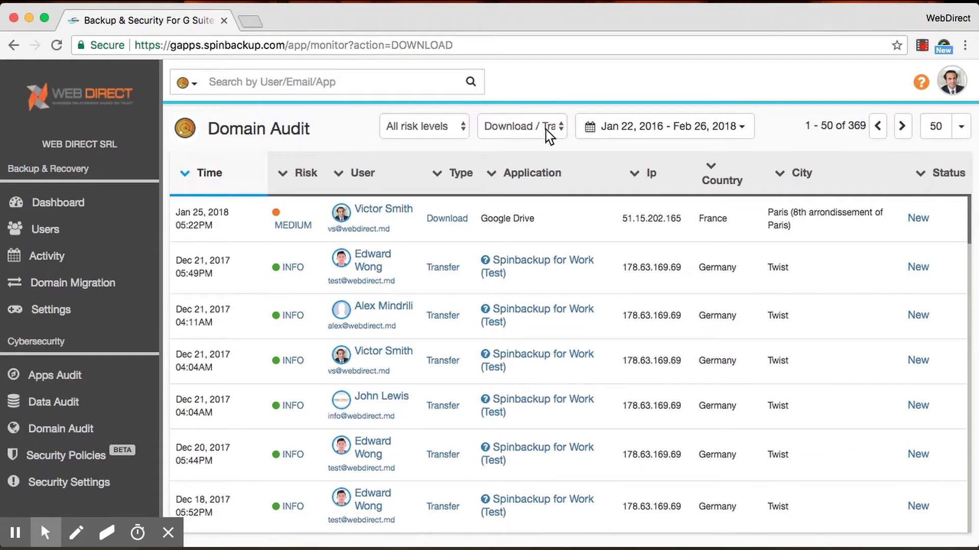
{"action": "left_click", "coordinate": [289, 229]}
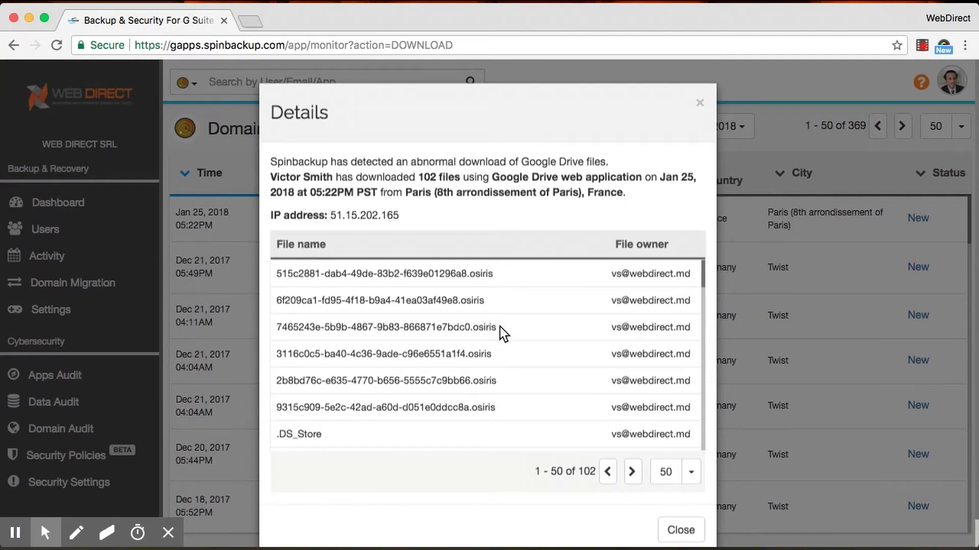
{"action": "scroll", "coordinate": [501, 326], "scroll_direction": "down", "scroll_amount": 15}
{"action": "scroll", "coordinate": [502, 332], "scroll_direction": "up", "scroll_amount": 15}
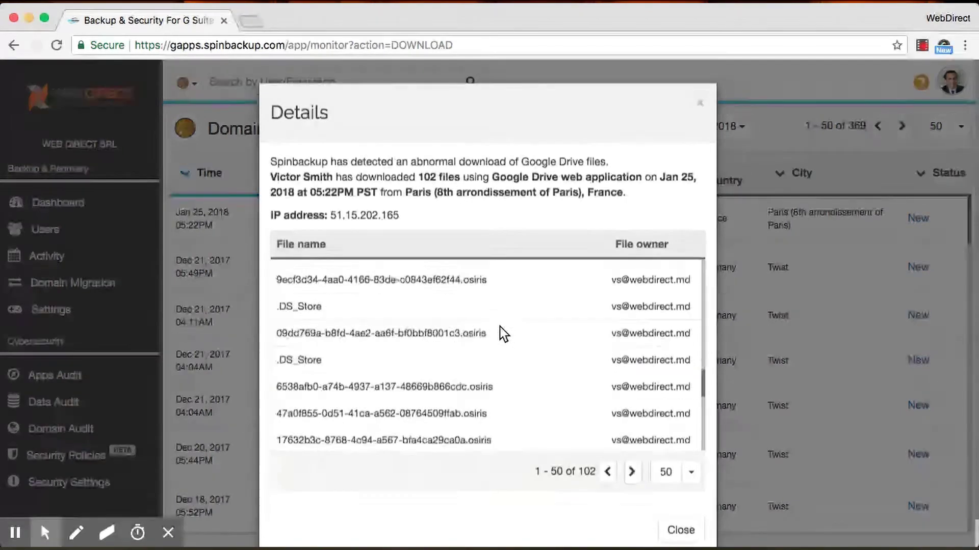
{"action": "left_click", "coordinate": [700, 103]}
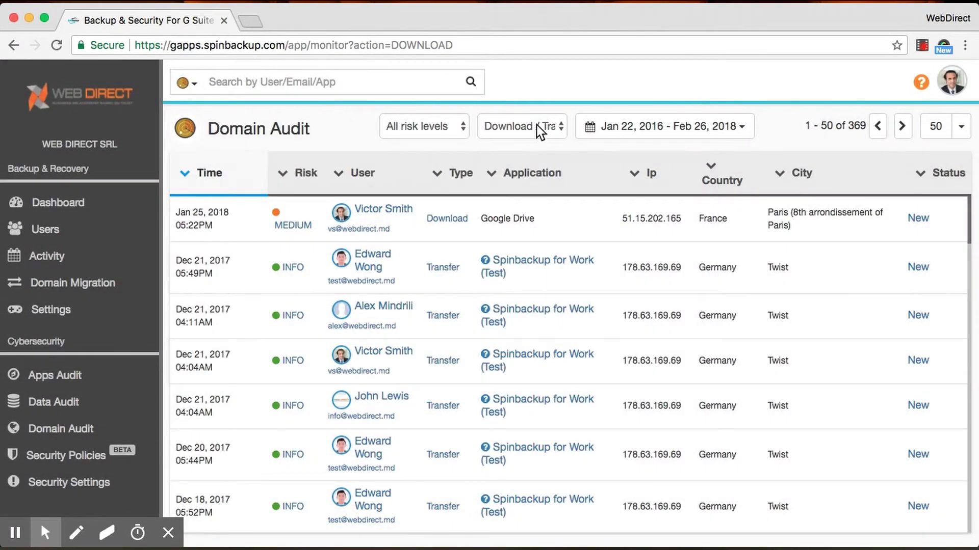
{"action": "left_click", "coordinate": [538, 131]}
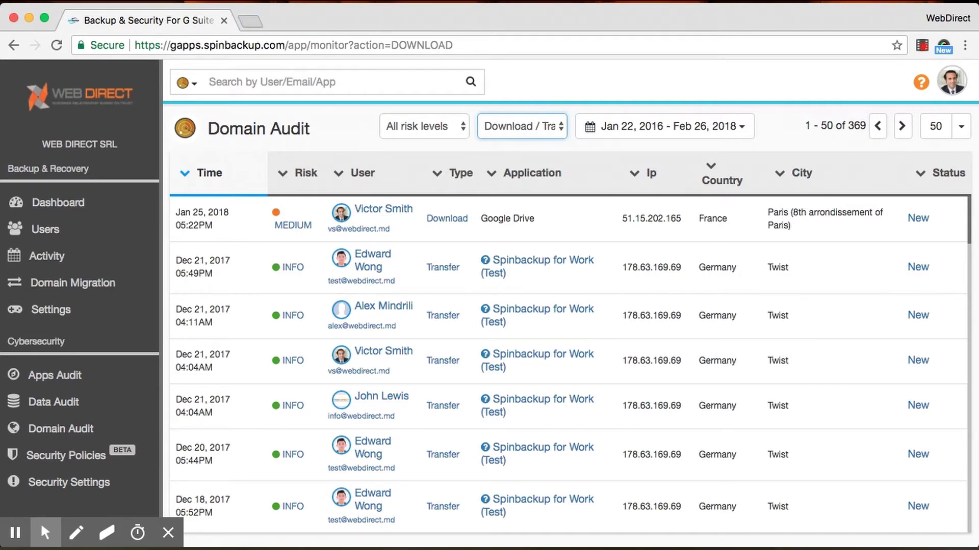
Filter to Abnormal login events, review a high-risk brute-force login, then open the first user's activity history
{"action": "left_click", "coordinate": [576, 224]}
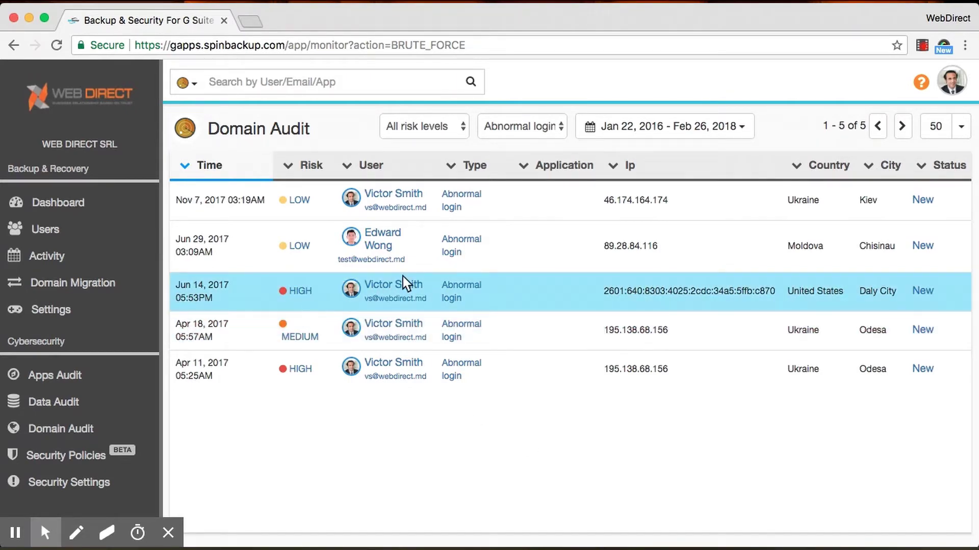
{"action": "left_click", "coordinate": [299, 294]}
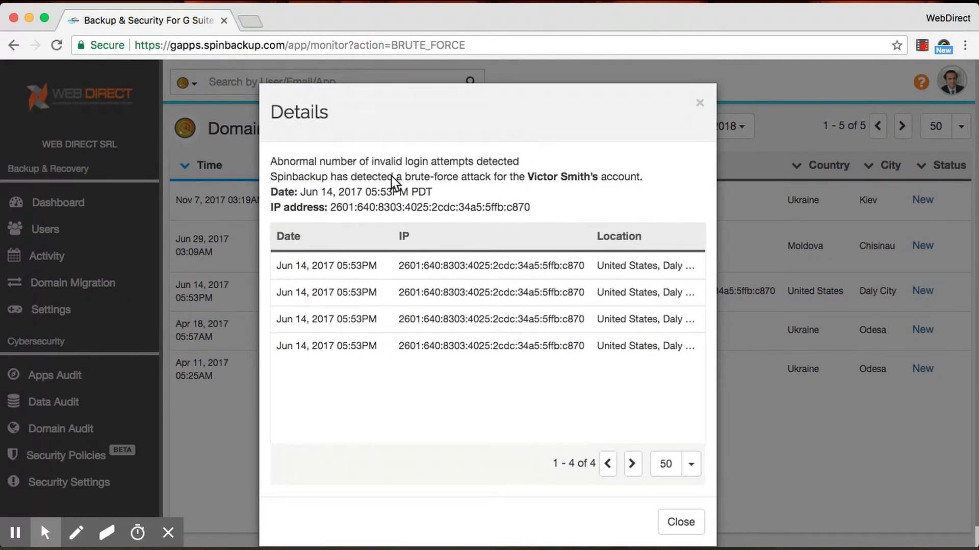
{"action": "left_click", "coordinate": [700, 103]}
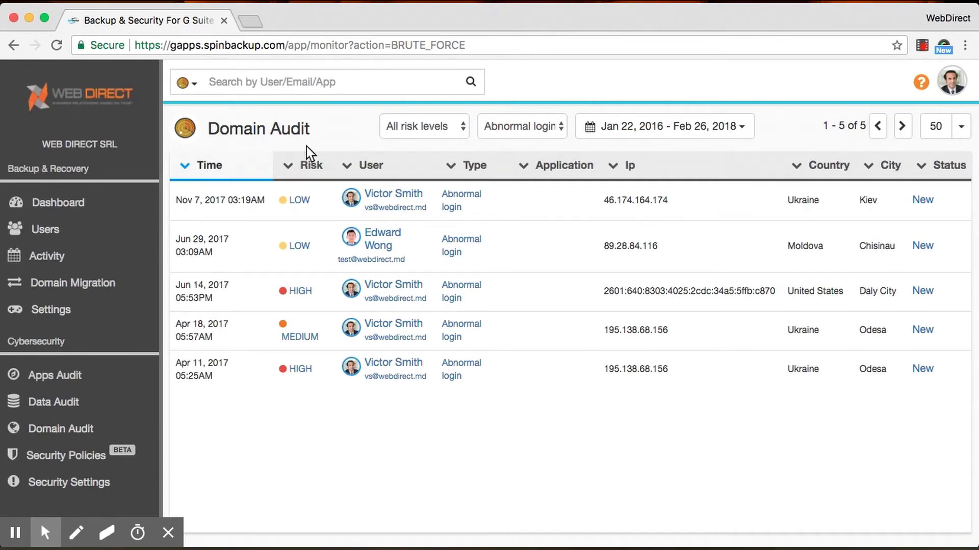
{"action": "left_click", "coordinate": [536, 130]}
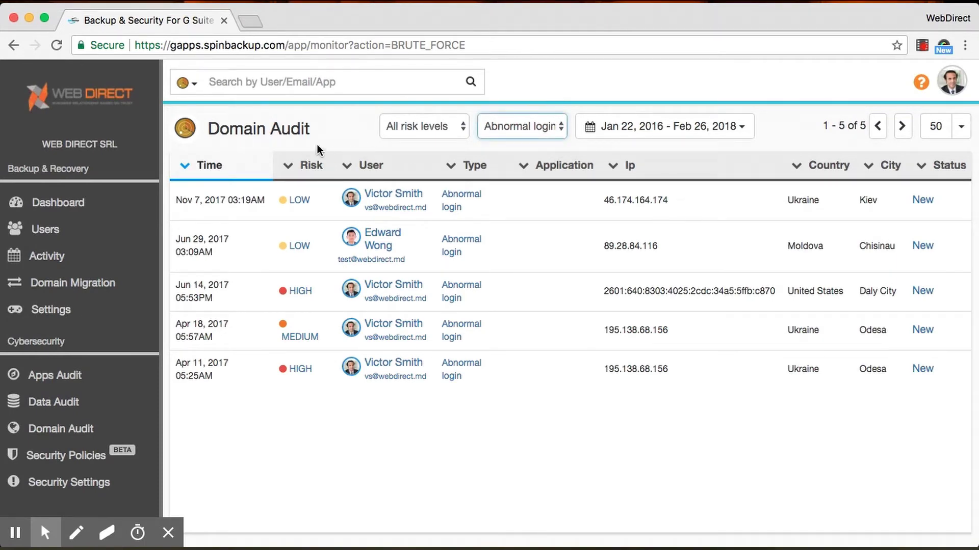
{"action": "left_click", "coordinate": [388, 198]}
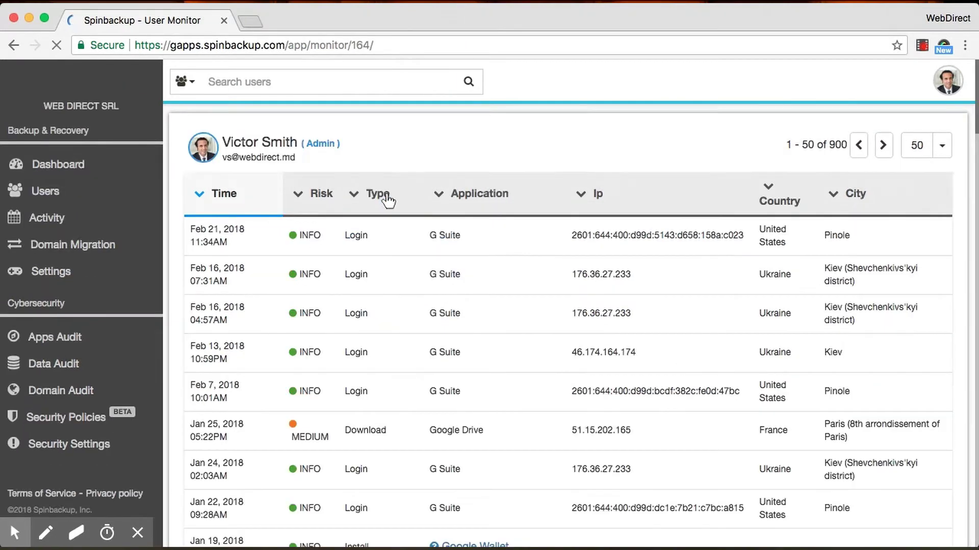
Scroll through the user's activity history, then open the Data Audit of items shared with 3rd-party users
{"action": "scroll", "coordinate": [554, 393], "scroll_direction": "down", "scroll_amount": 6}
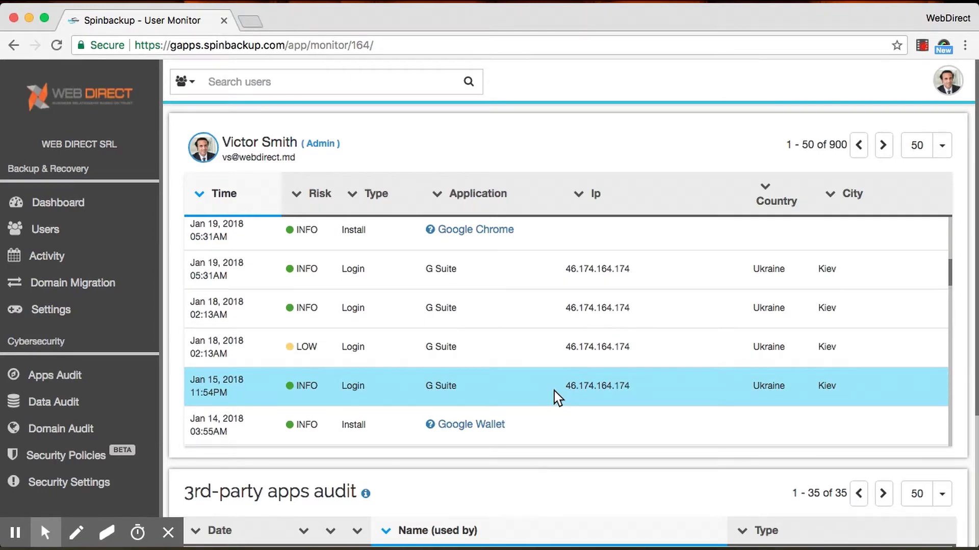
{"action": "scroll", "coordinate": [554, 391], "scroll_direction": "down", "scroll_amount": 3}
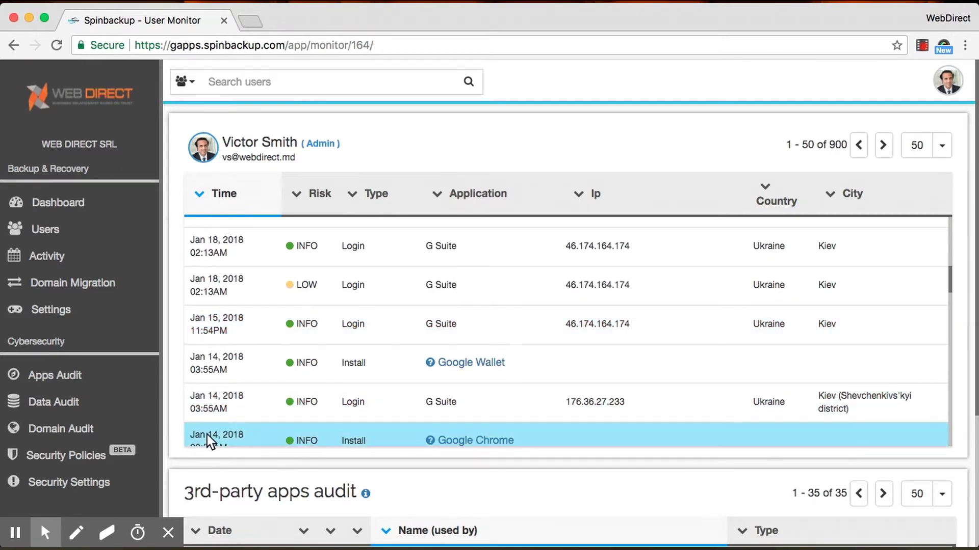
{"action": "left_click", "coordinate": [113, 411]}
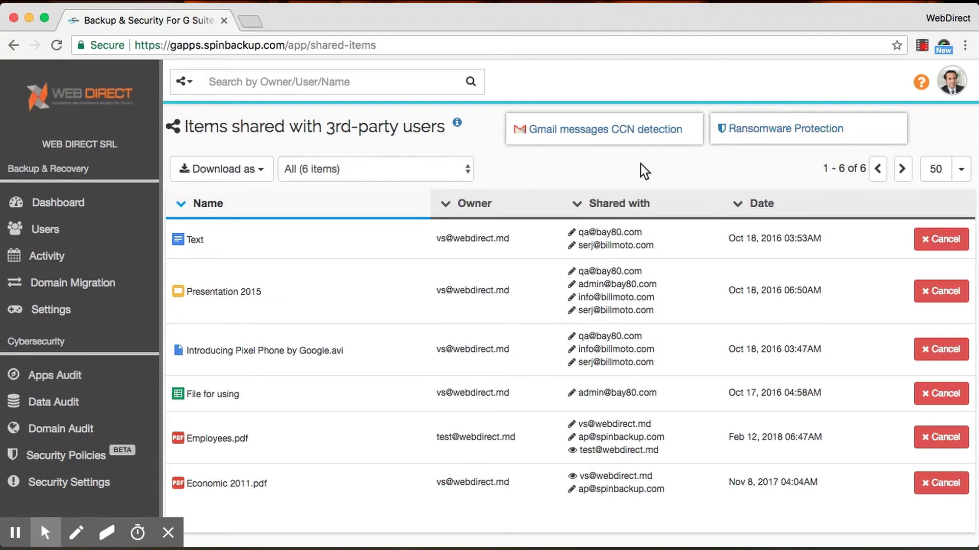
Switch to the list of Gmail messages flagged for containing credit card numbers
{"action": "left_click", "coordinate": [592, 137]}
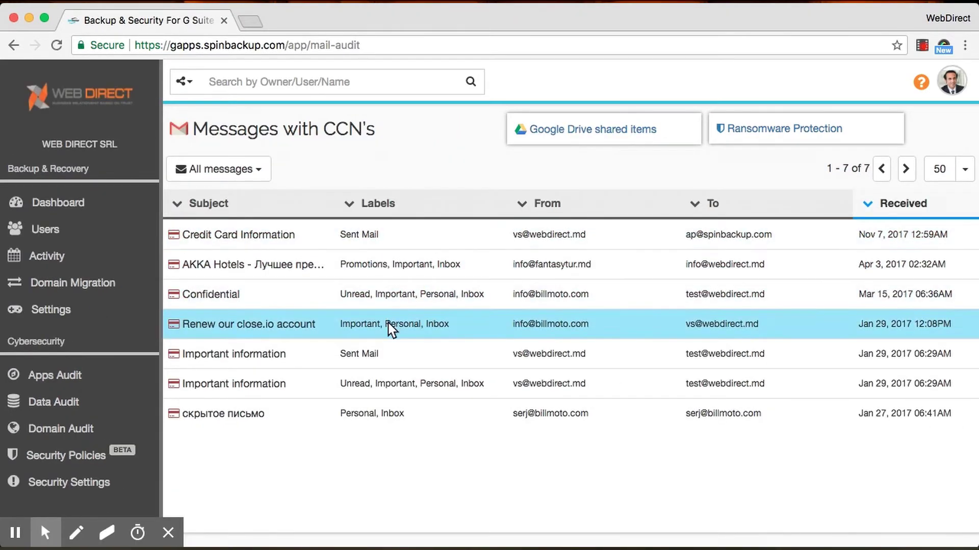
Preview the card details in the 'Renew our close.io account' message, then close the preview
{"action": "left_click", "coordinate": [389, 325]}
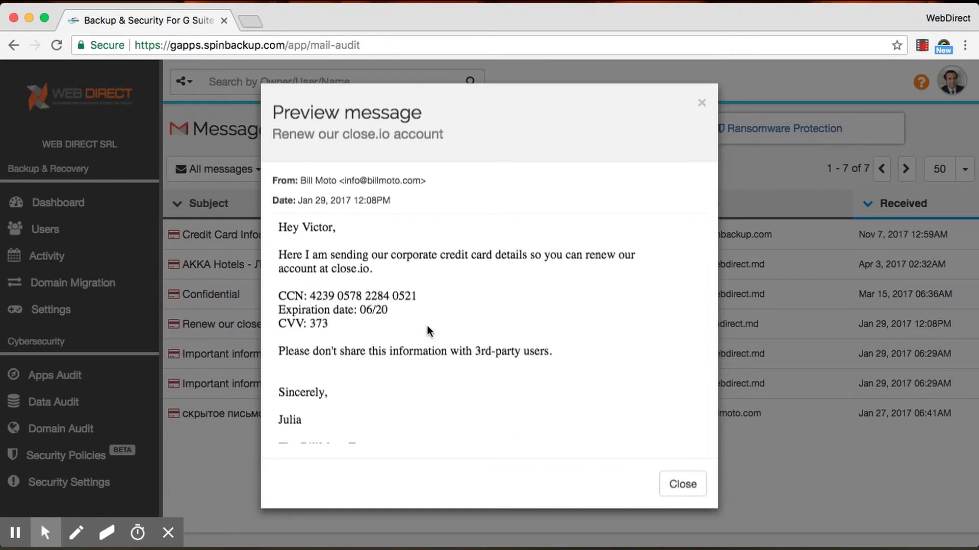
{"action": "left_click", "coordinate": [683, 484]}
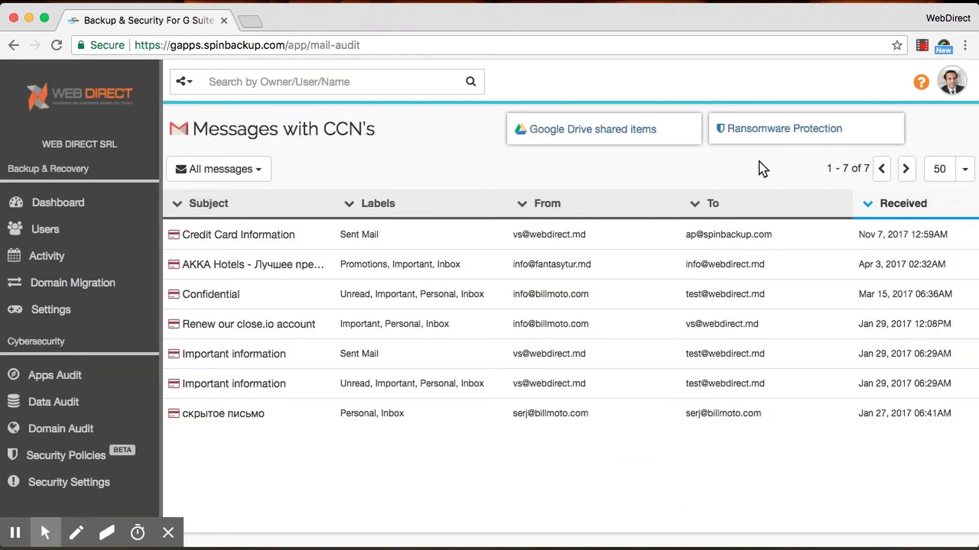
Browse the files encrypted in the Jun 16, 2017 11:33AM ransomware incident, then return to the incident list
{"action": "left_click", "coordinate": [775, 133]}
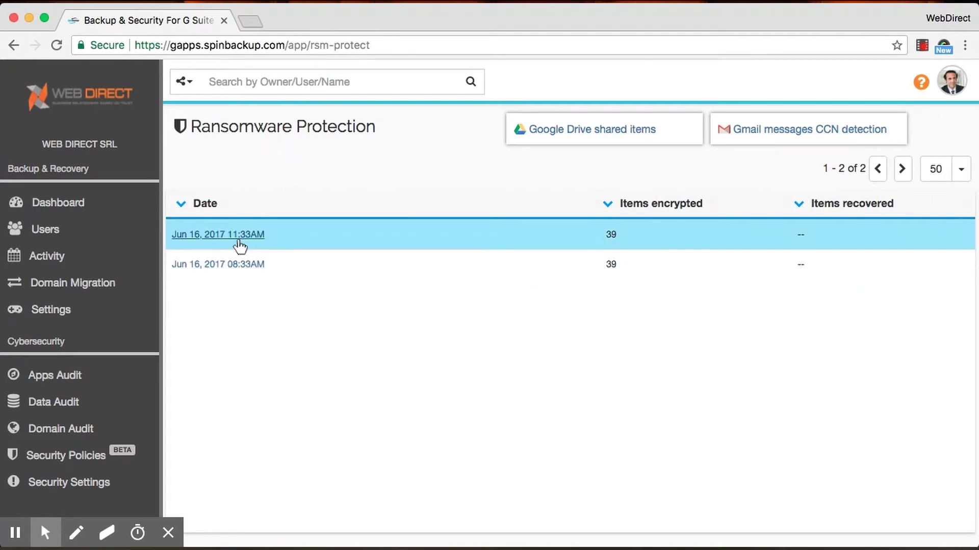
{"action": "left_click", "coordinate": [242, 244]}
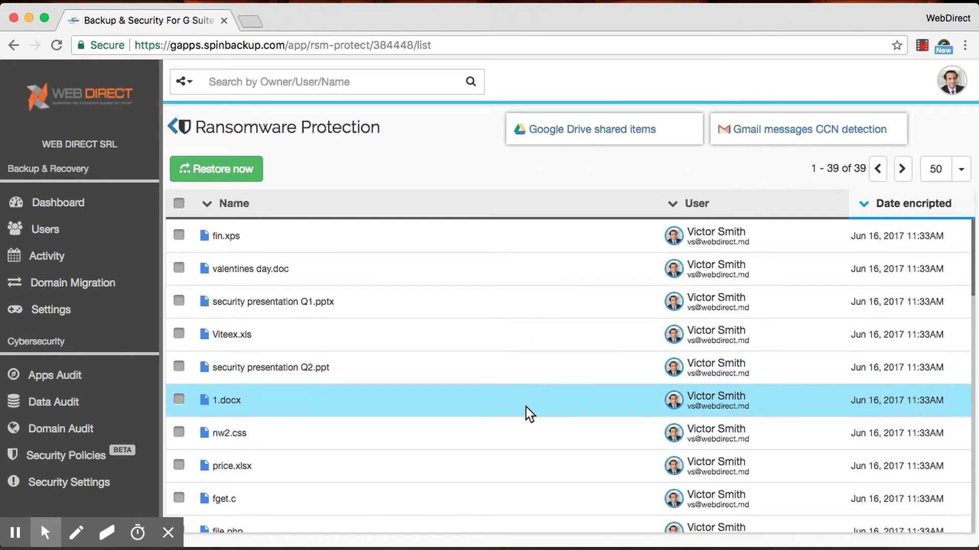
{"action": "scroll", "coordinate": [530, 414], "scroll_direction": "down", "scroll_amount": 12}
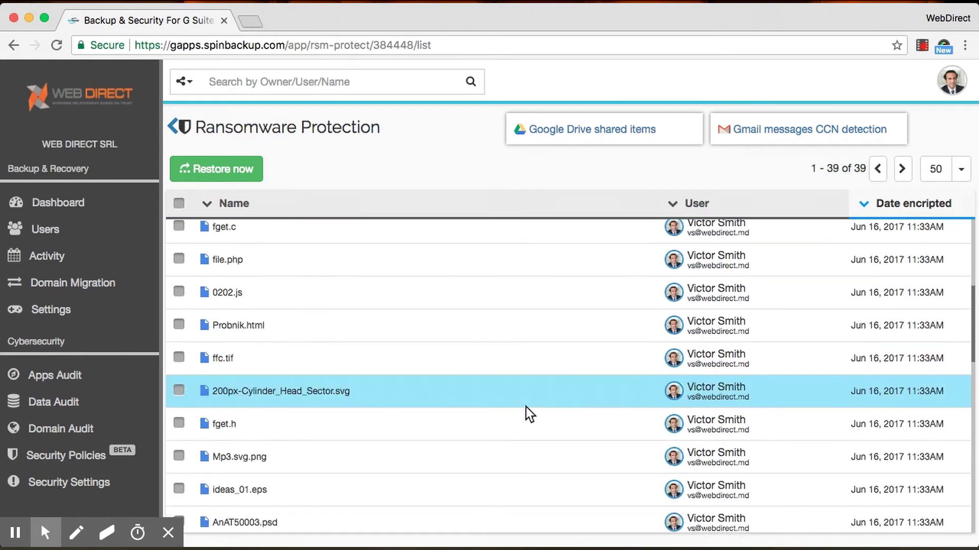
{"action": "scroll", "coordinate": [530, 413], "scroll_direction": "down", "scroll_amount": 5}
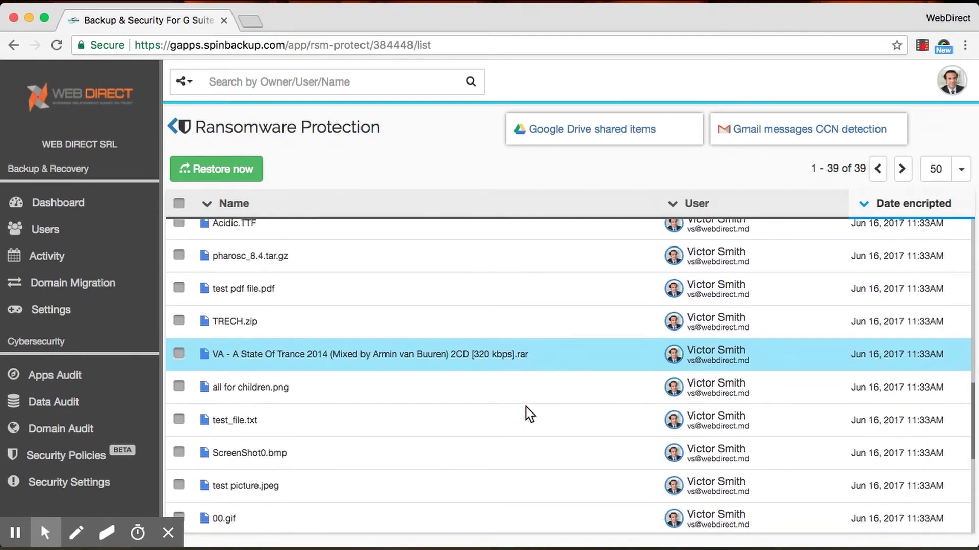
{"action": "scroll", "coordinate": [530, 414], "scroll_direction": "down", "scroll_amount": 1}
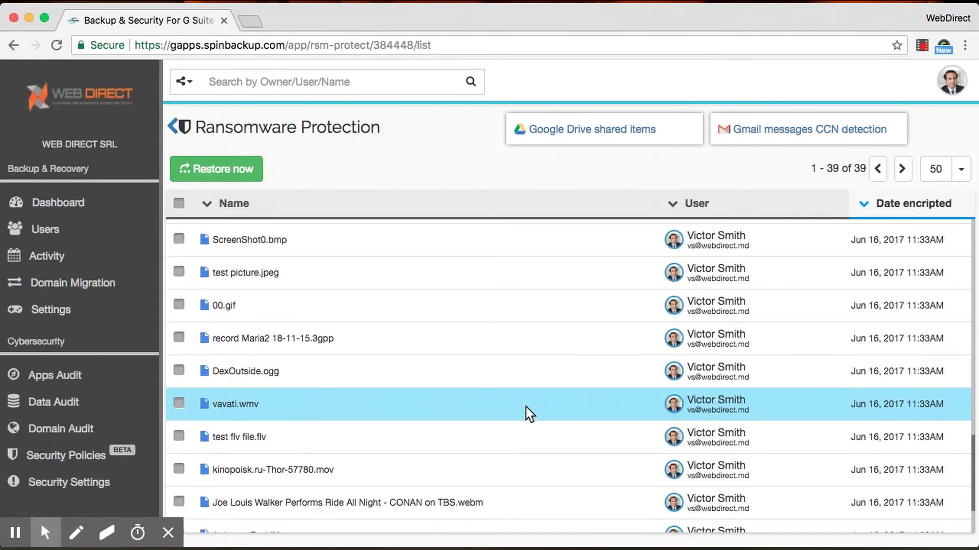
{"action": "scroll", "coordinate": [530, 414], "scroll_direction": "up", "scroll_amount": 15}
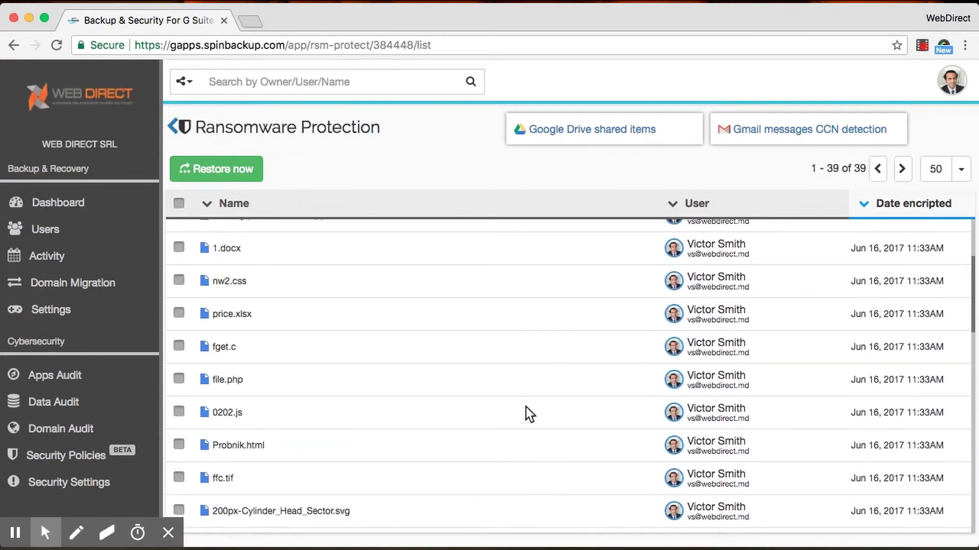
{"action": "scroll", "coordinate": [530, 413], "scroll_direction": "up", "scroll_amount": 2}
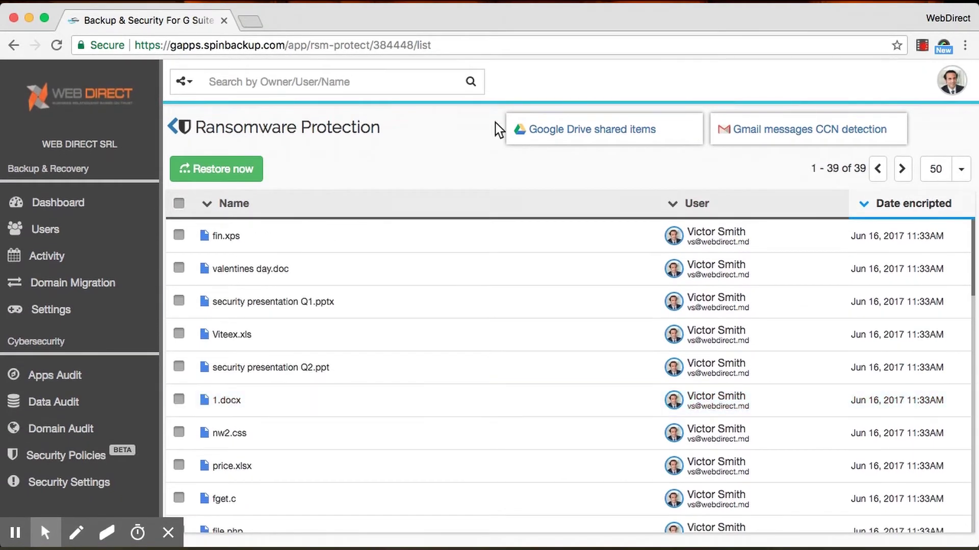
{"action": "left_click", "coordinate": [14, 45]}
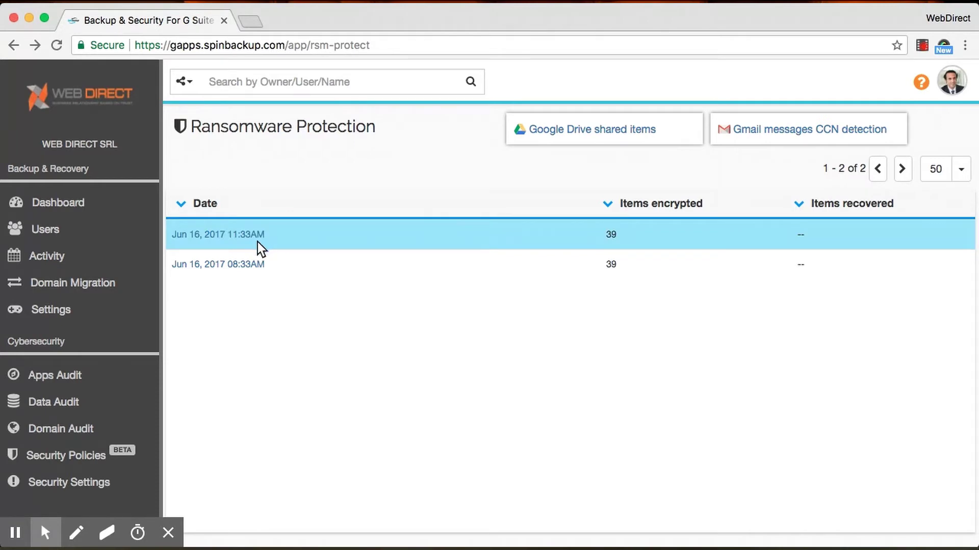
{"action": "left_click", "coordinate": [566, 227]}
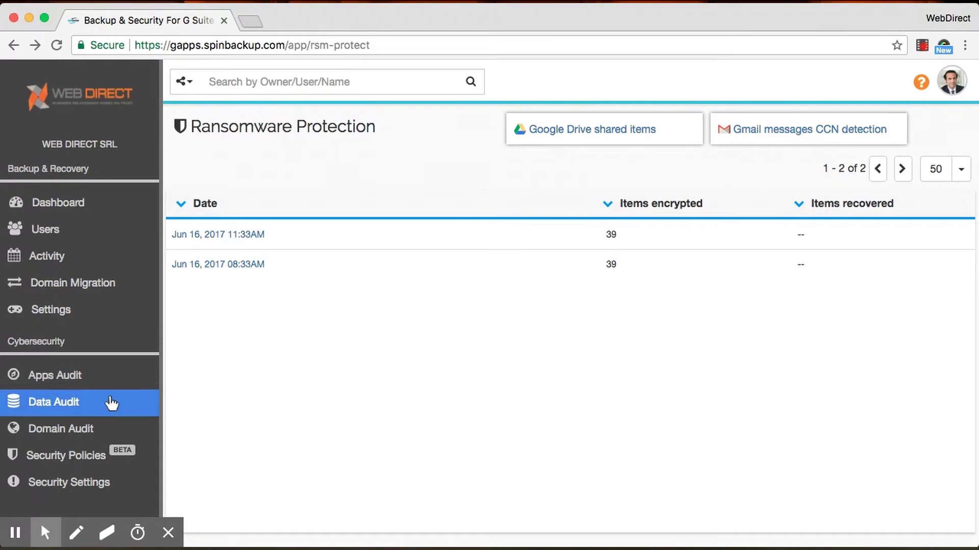
Open the 3rd-party Apps Audit and filter it to 'May have risk', showing 9 apps
{"action": "left_click", "coordinate": [109, 381]}
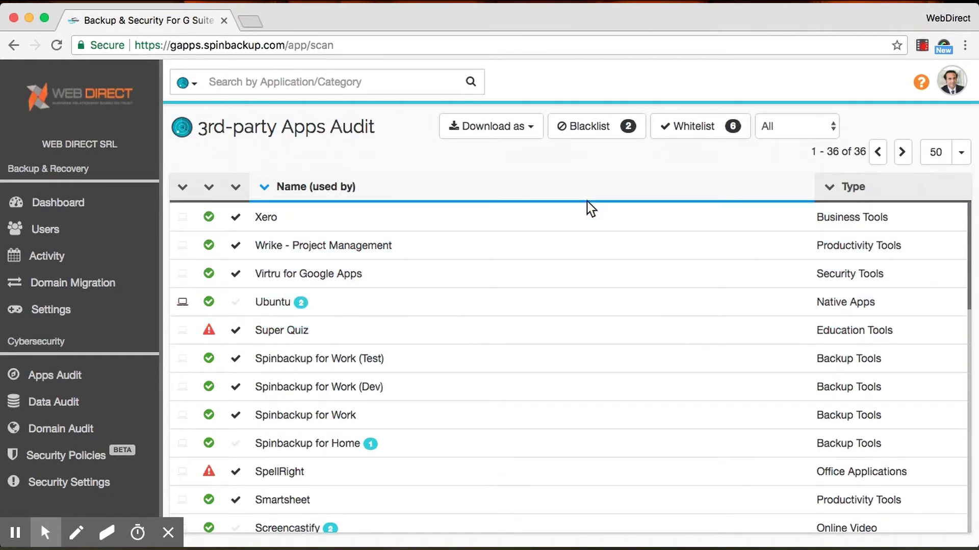
{"action": "scroll", "coordinate": [394, 430], "scroll_direction": "down", "scroll_amount": 2}
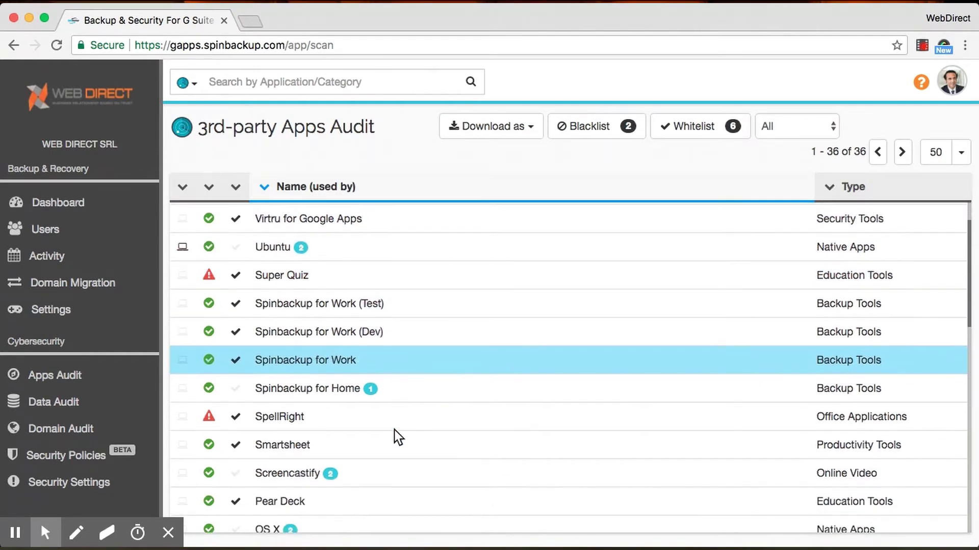
{"action": "scroll", "coordinate": [394, 431], "scroll_direction": "up", "scroll_amount": 2}
{"action": "scroll", "coordinate": [235, 285], "scroll_direction": "up", "scroll_amount": 1}
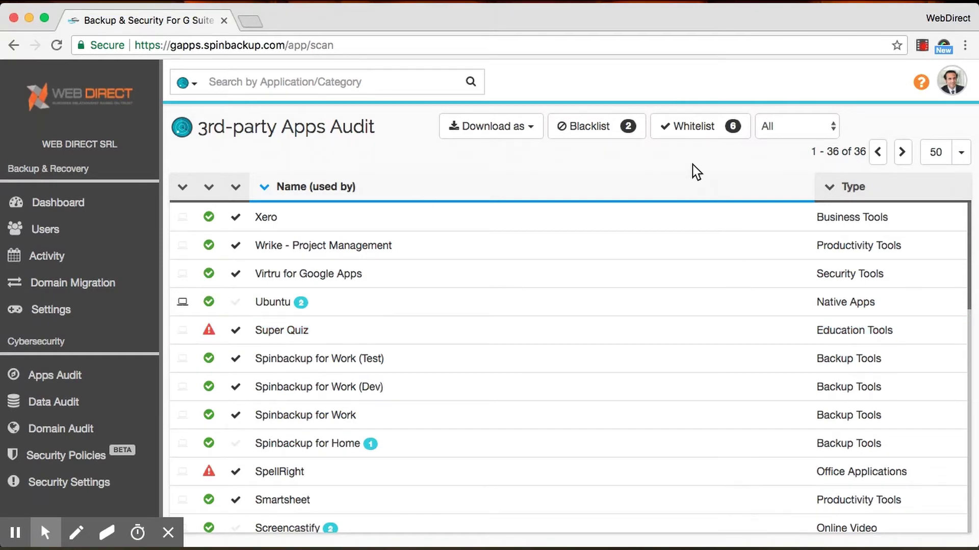
{"action": "left_click", "coordinate": [799, 128]}
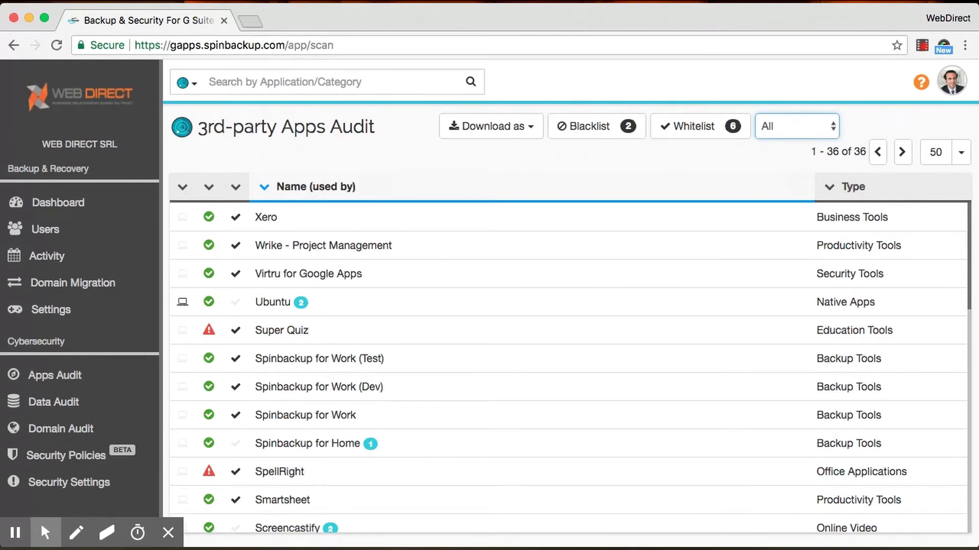
{"action": "left_click", "coordinate": [800, 160]}
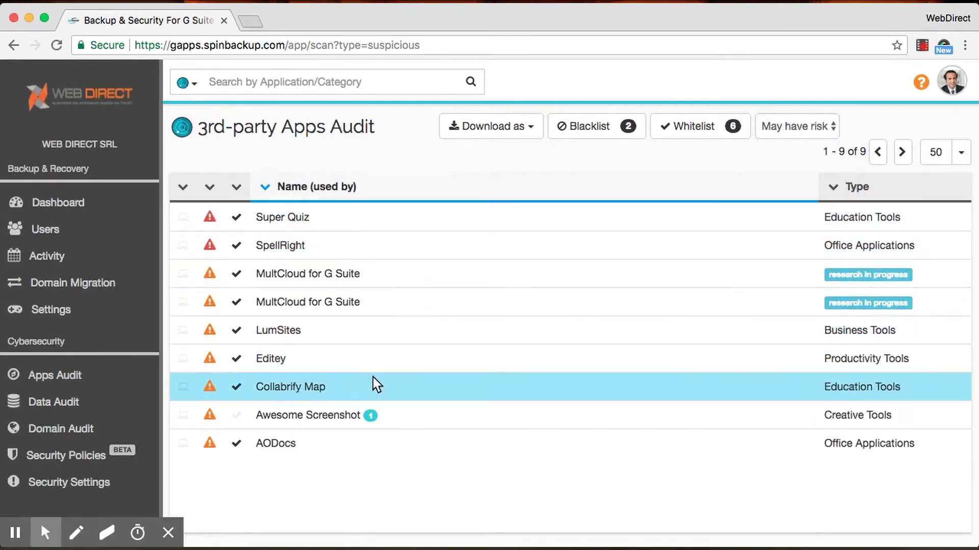
Open Awesome Screenshot and expand its permissions, Non-trusted App and Policy Violation sections
{"action": "left_click", "coordinate": [324, 421]}
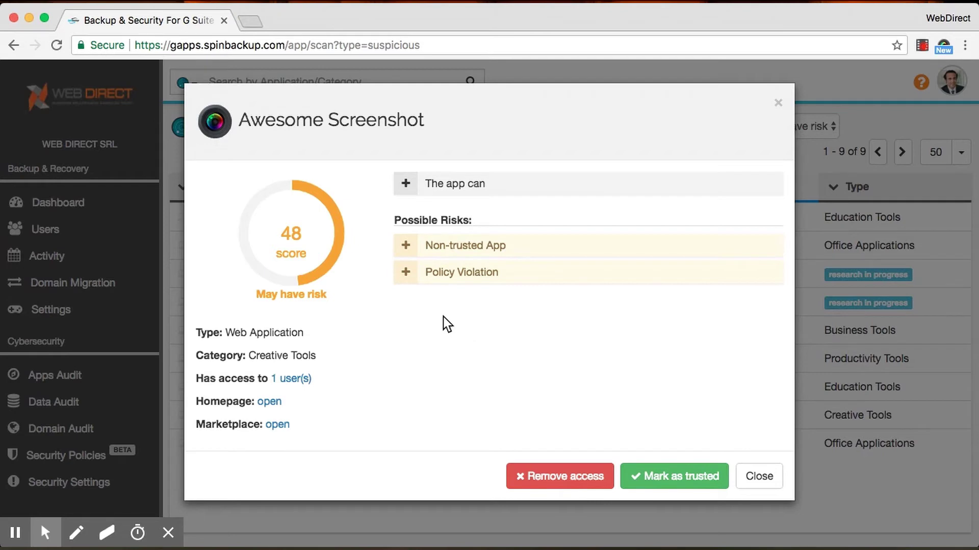
{"action": "left_click", "coordinate": [408, 179]}
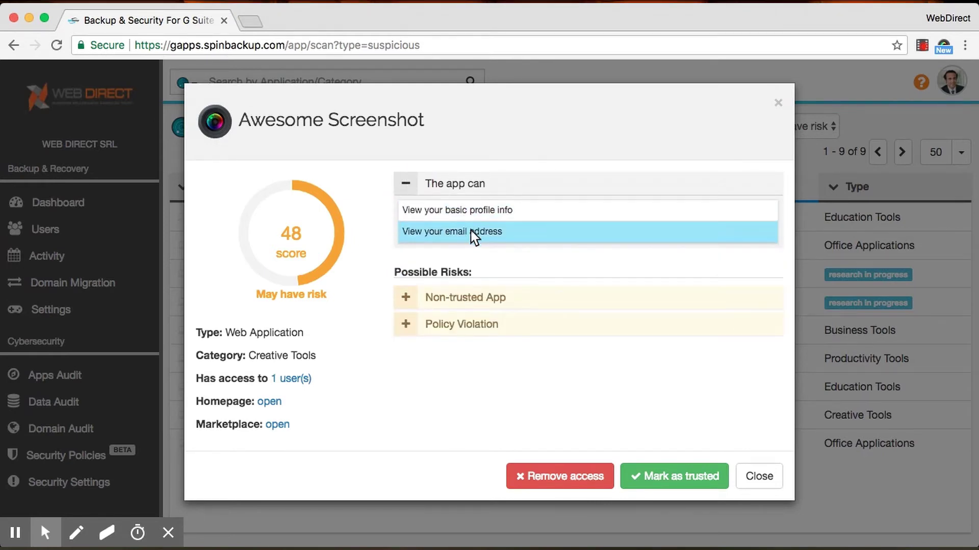
{"action": "left_click", "coordinate": [406, 297]}
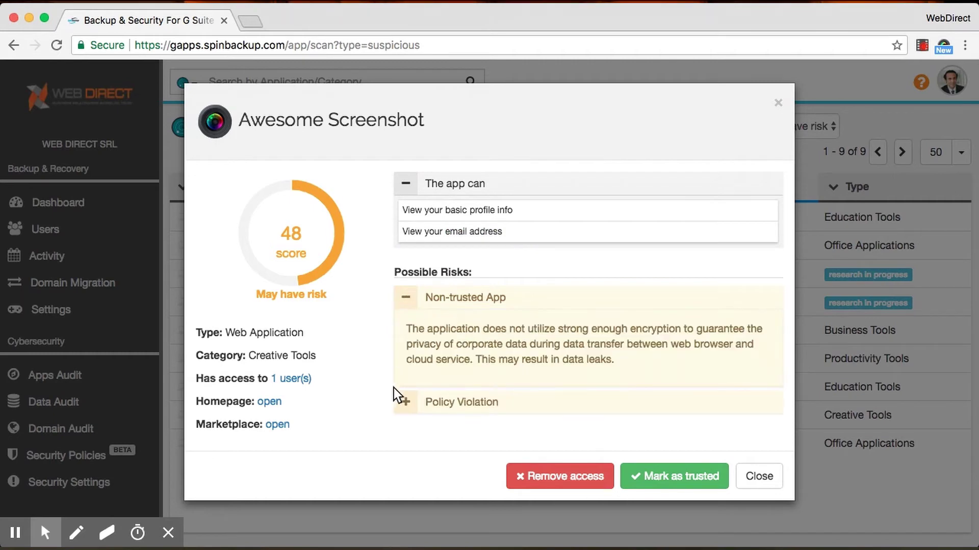
{"action": "left_click", "coordinate": [406, 402]}
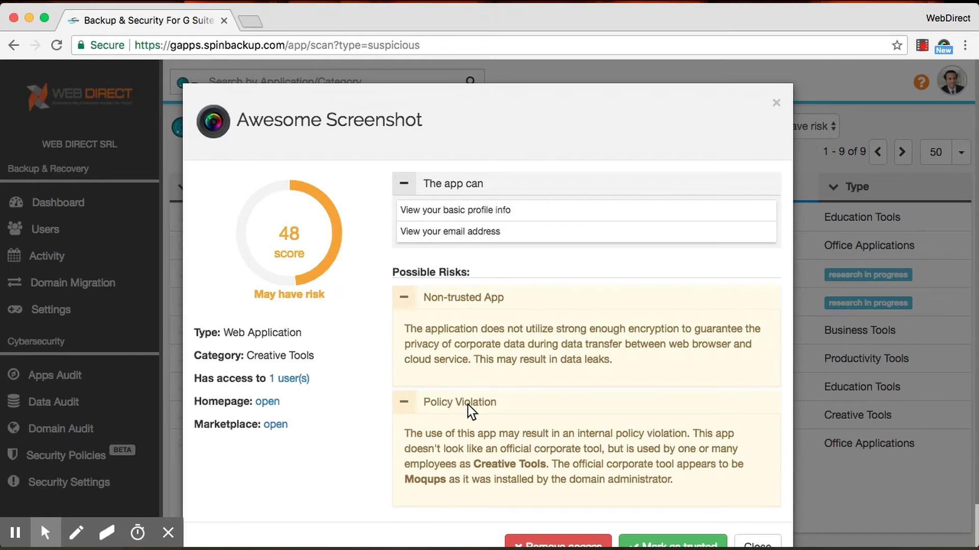
Start removing Awesome Screenshot's access for all users, with blacklisting enabled
{"action": "scroll", "coordinate": [566, 417], "scroll_direction": "down", "scroll_amount": 2}
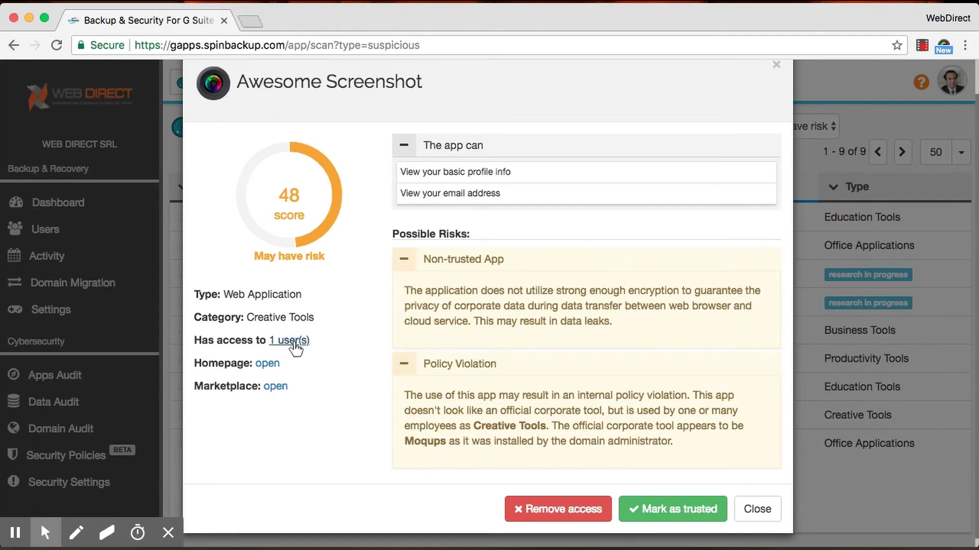
{"action": "scroll", "coordinate": [421, 476], "scroll_direction": "down", "scroll_amount": 1}
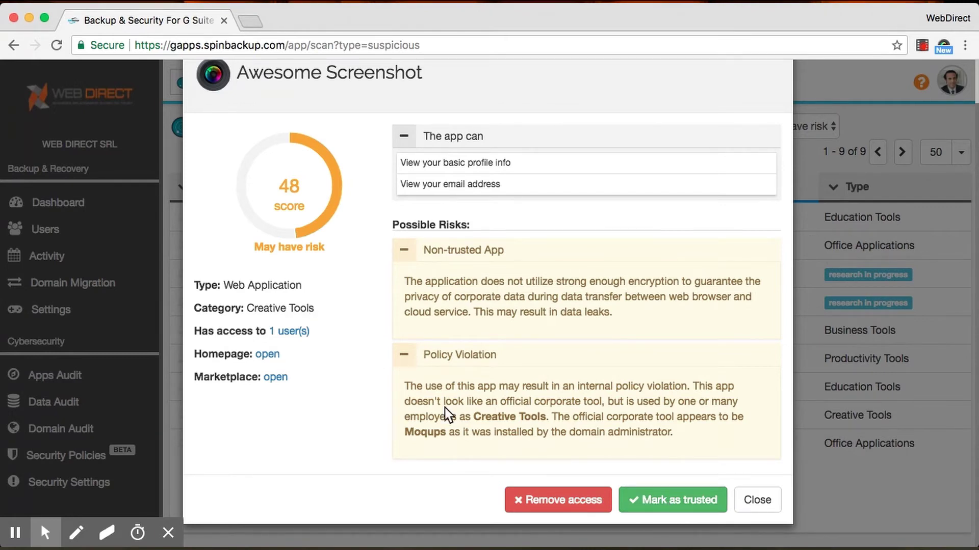
{"action": "left_click", "coordinate": [531, 505]}
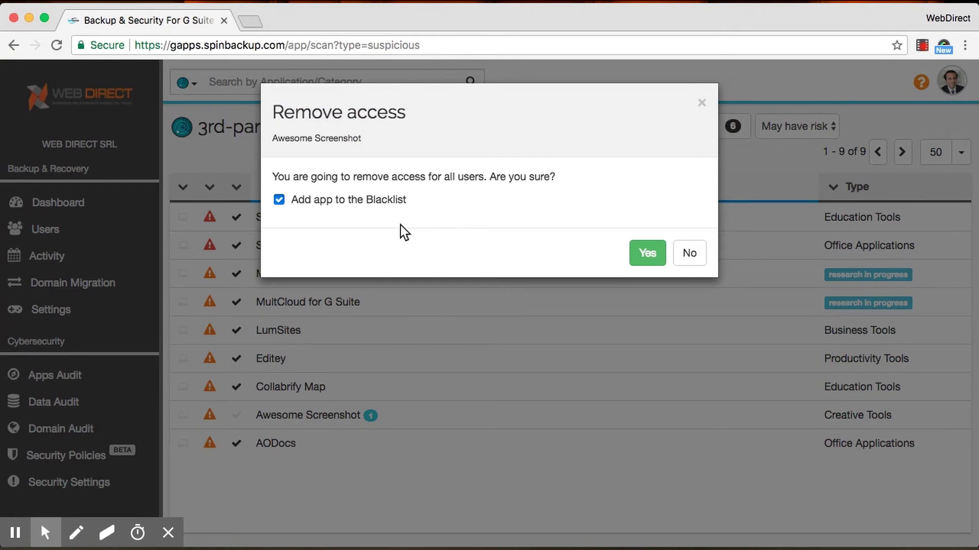
Cancel the Remove access confirmation for Awesome Screenshot and go to Security Policies
{"action": "left_click", "coordinate": [702, 103]}
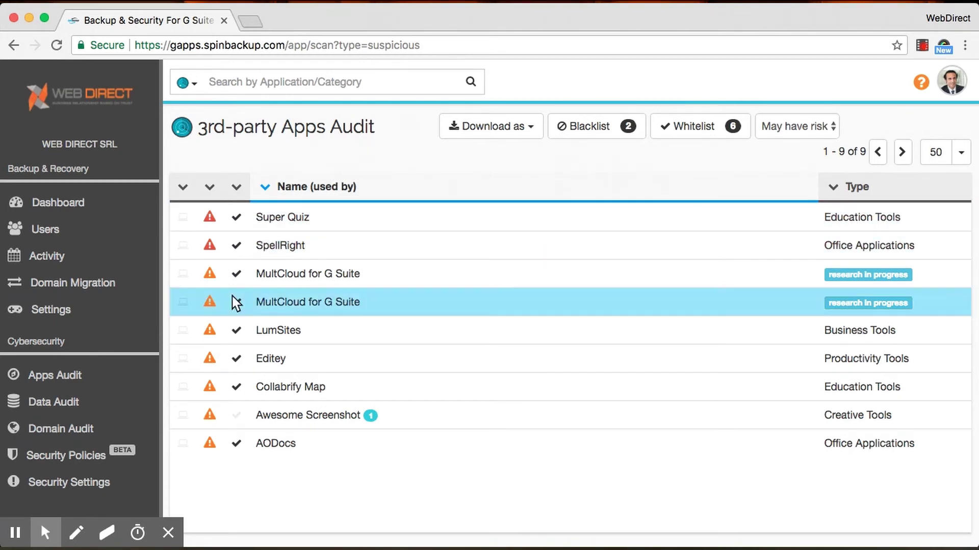
{"action": "left_click", "coordinate": [116, 458]}
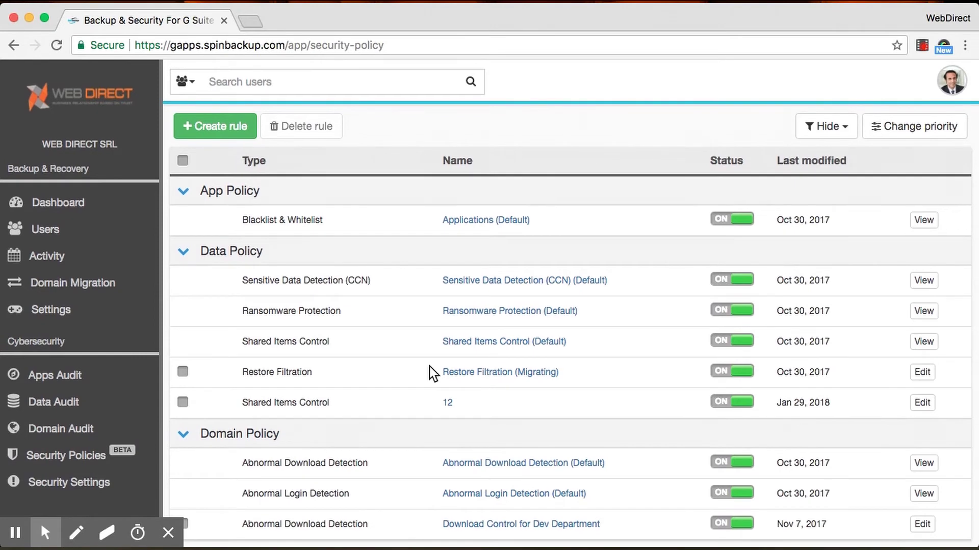
Start creating a new security rule from the Security Policies page
{"action": "left_click", "coordinate": [236, 127]}
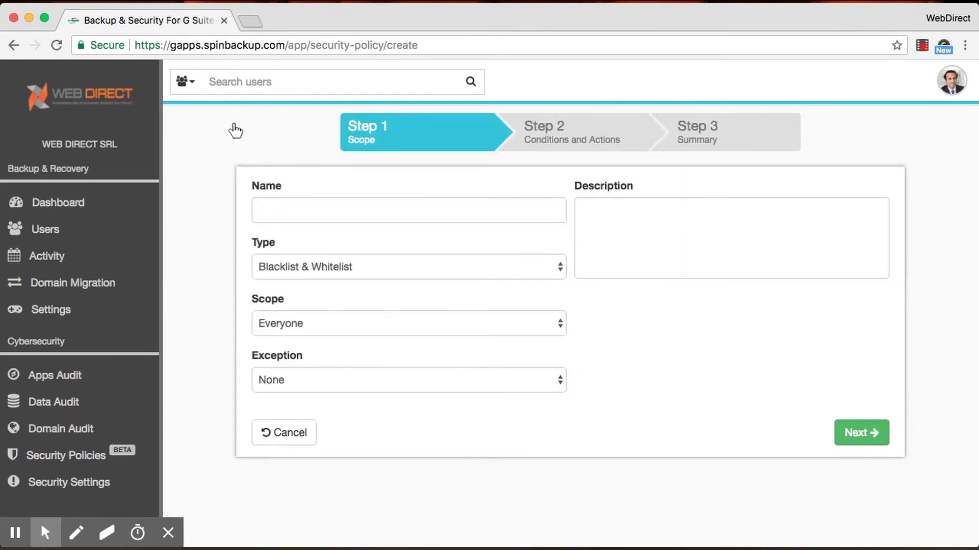
Name a new Blacklist & Whitelist rule 'Test' for Everyone, review its summary, then return to Security Policies
{"action": "left_click", "coordinate": [351, 209]}
{"action": "type", "text": "Te"}
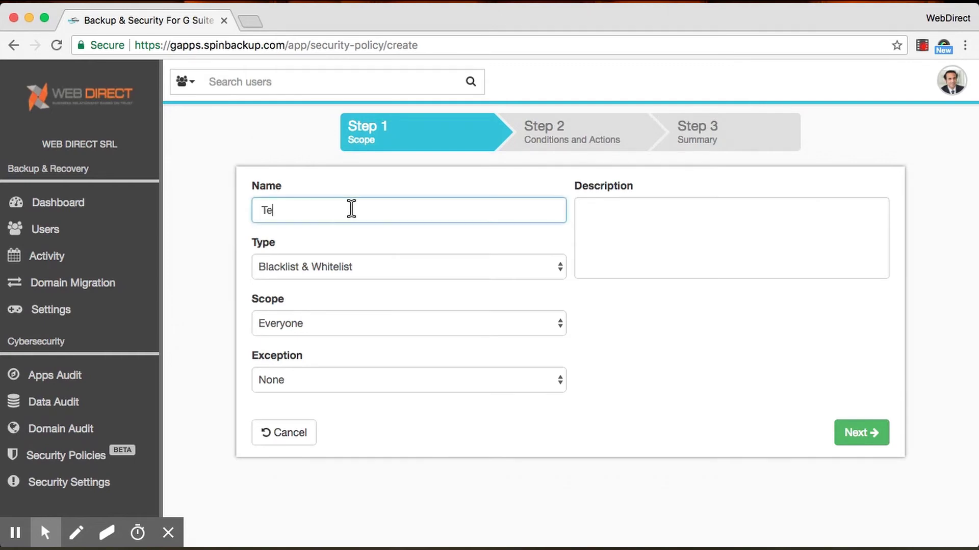
{"action": "type", "text": "st"}
{"action": "left_click", "coordinate": [853, 433]}
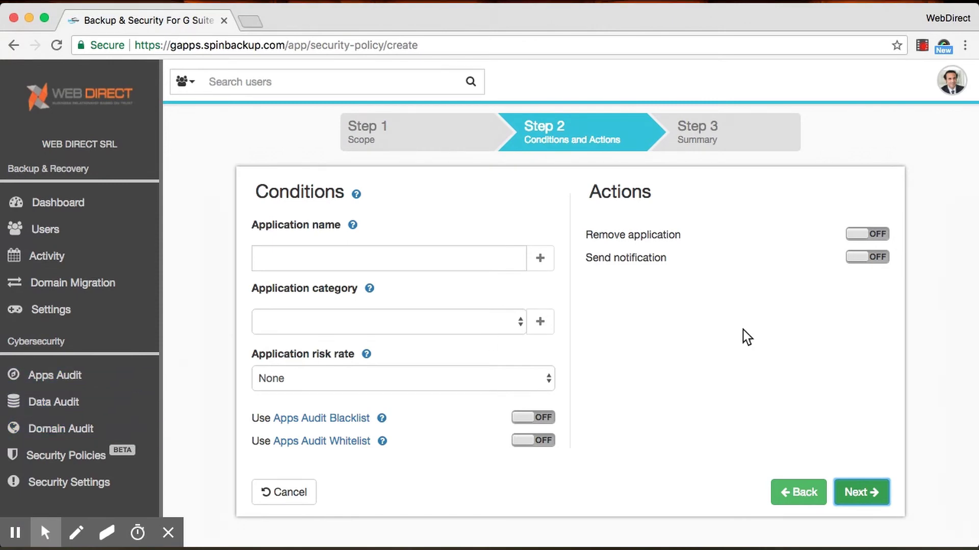
{"action": "left_click", "coordinate": [870, 494]}
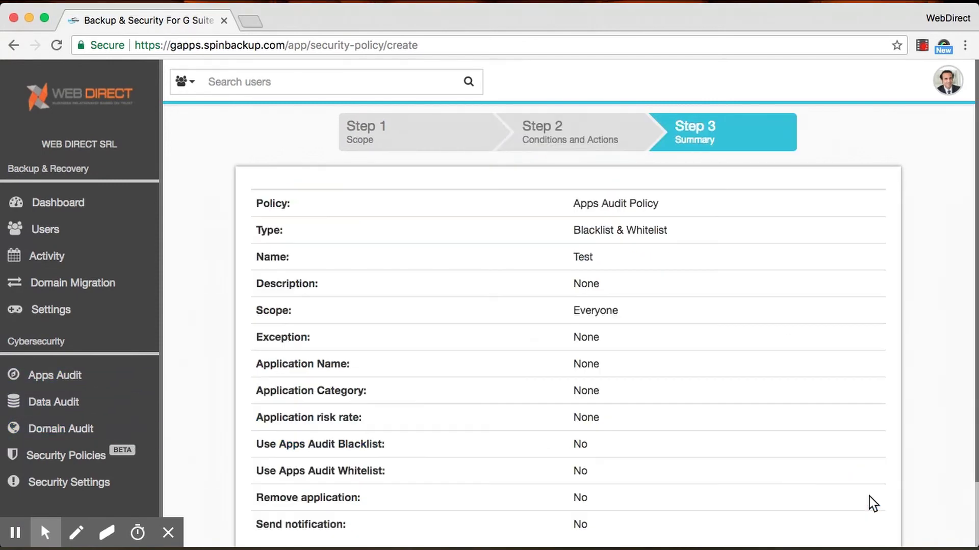
{"action": "scroll", "coordinate": [693, 459], "scroll_direction": "down", "scroll_amount": 3}
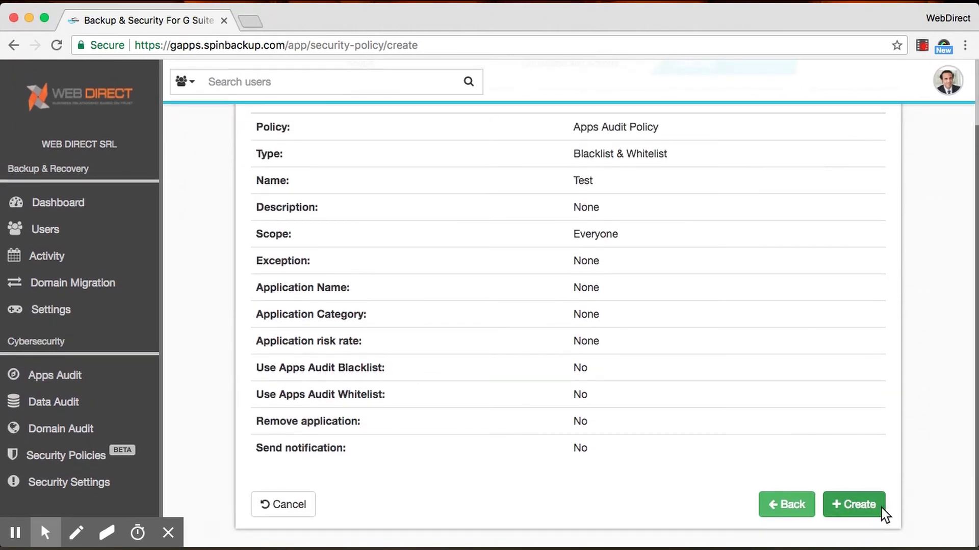
{"action": "left_click", "coordinate": [88, 459]}
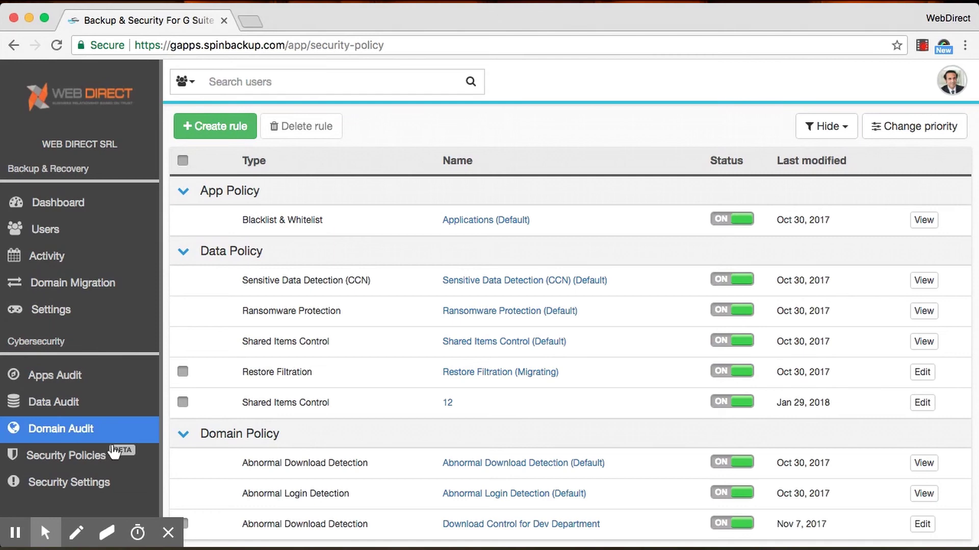
Open Security Settings to view the email and Slack notification destinations
{"action": "left_click", "coordinate": [108, 486]}
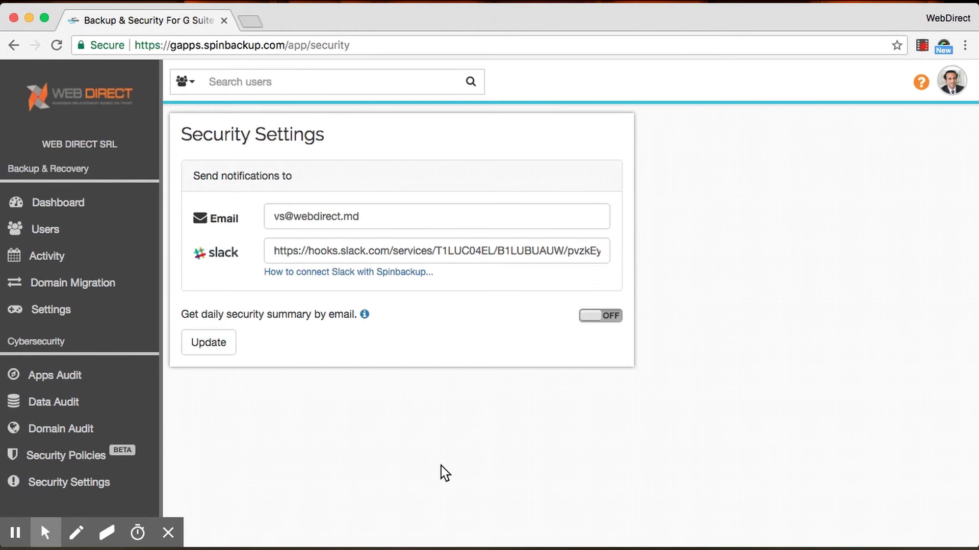
Open the dashboard and scroll through its backup totals, app scan results and activity panels
{"action": "left_click", "coordinate": [102, 201]}
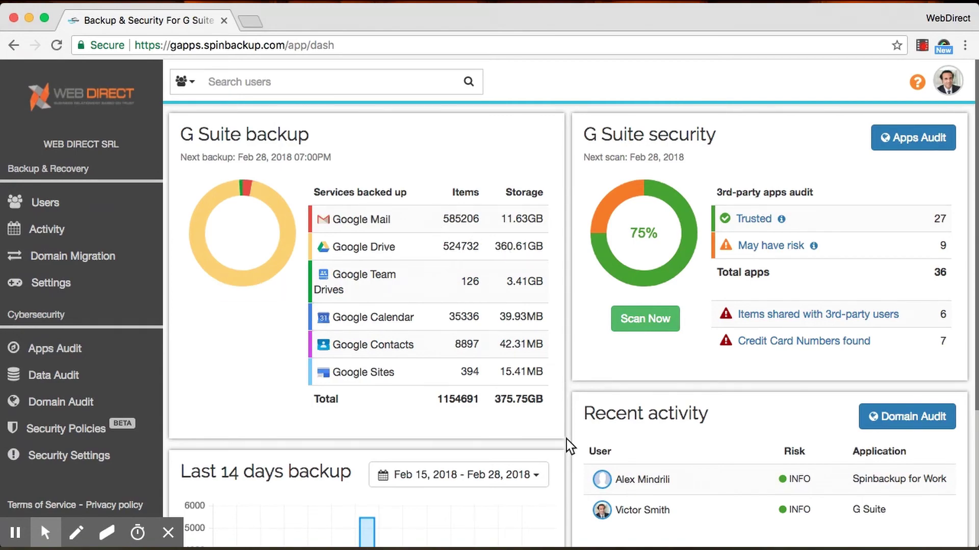
{"action": "scroll", "coordinate": [571, 449], "scroll_direction": "down", "scroll_amount": 4}
{"action": "scroll", "coordinate": [572, 448], "scroll_direction": "up", "scroll_amount": 4}
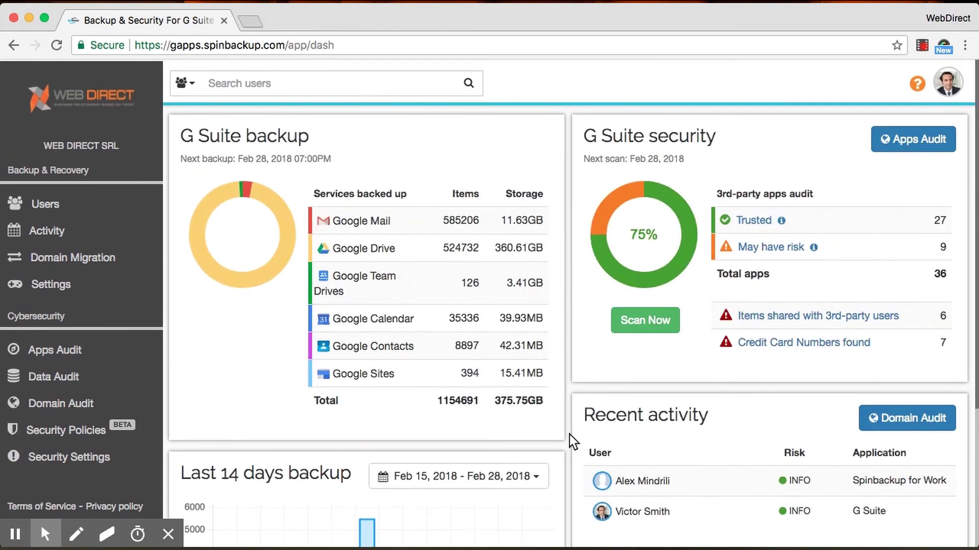